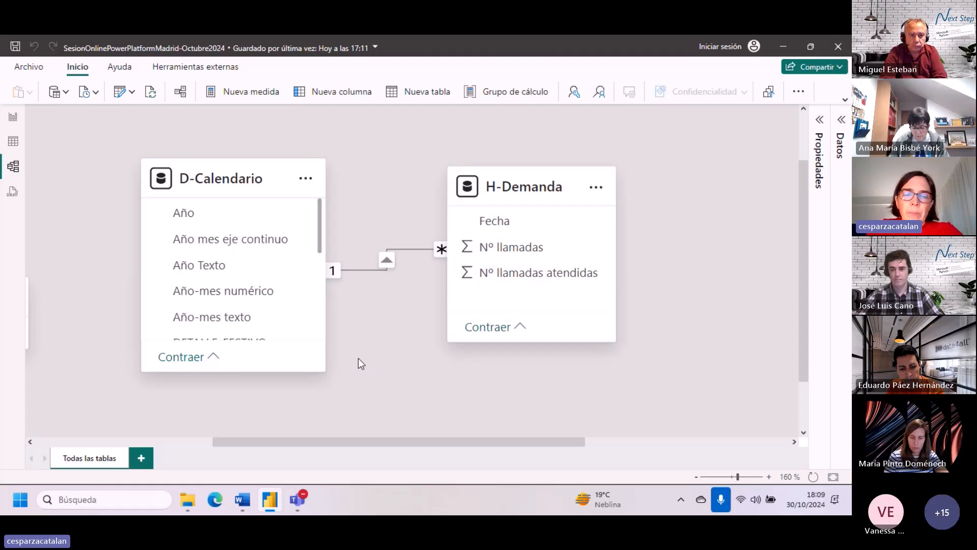
# Step: Switch to the report view and show the page 1-Gráfico líneas nativo día
pyautogui.click(13, 122)
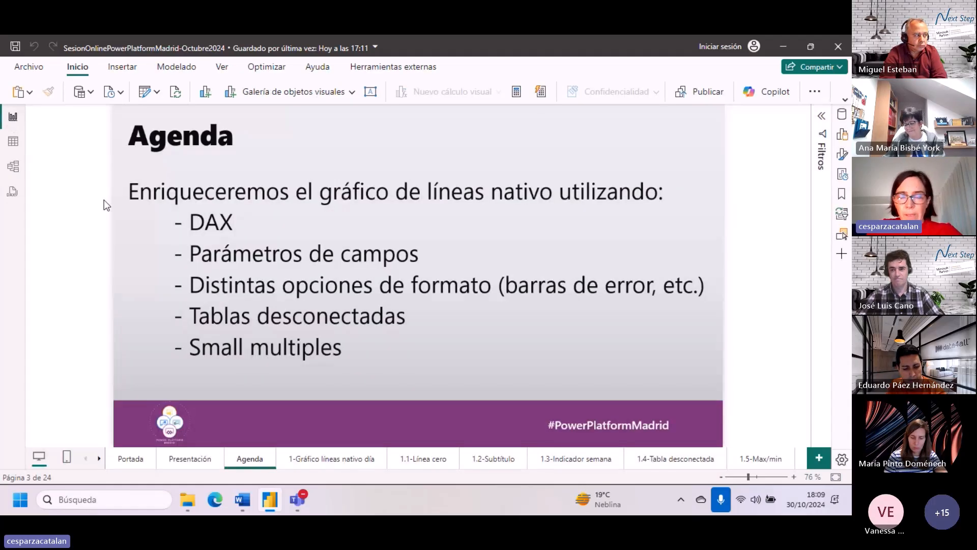
pyautogui.click(345, 460)
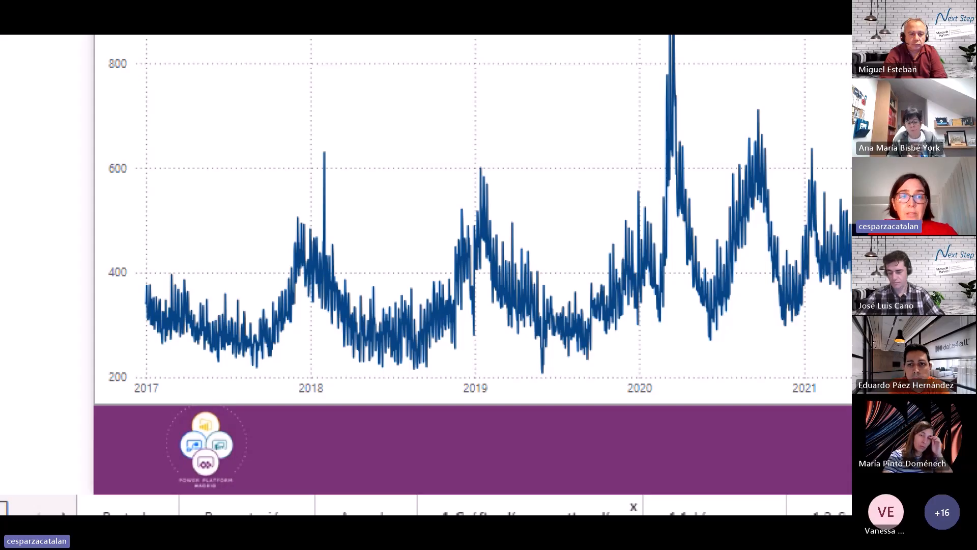
pyautogui.press('super')
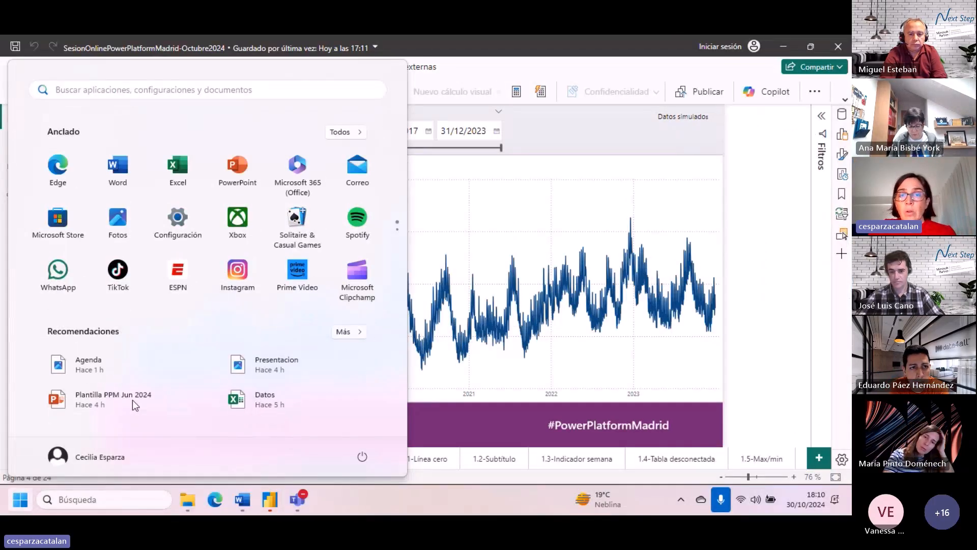
# Step: Add a constant Y-axis reference line (Línea constante del eje Y) at 0 to the daily demand line chart
pyautogui.click(466, 242)
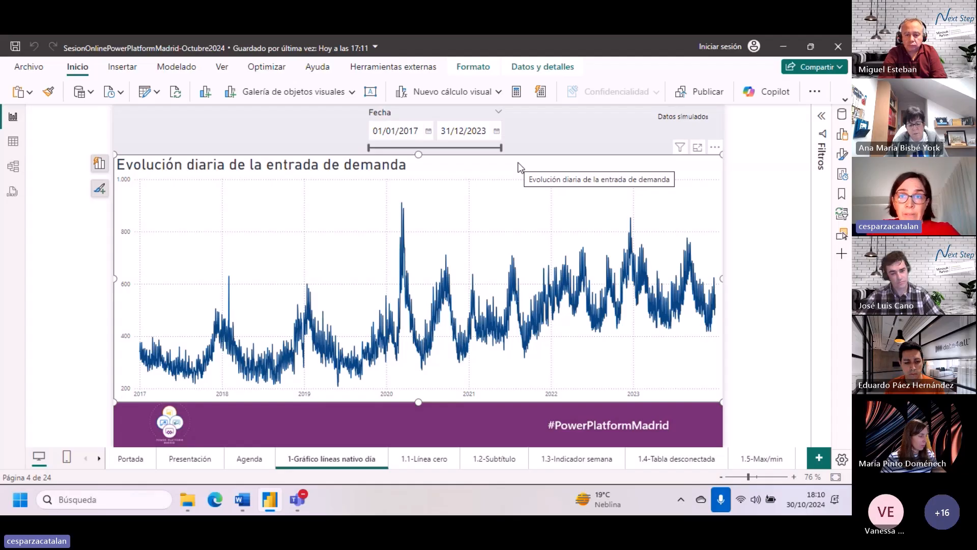
pyautogui.click(841, 154)
pyautogui.scroll(-5, 774, 305)
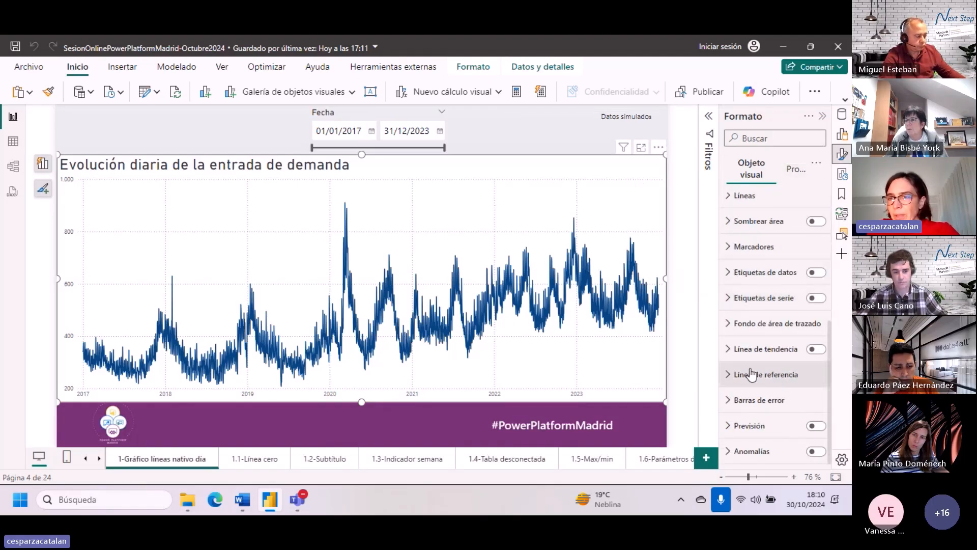
pyautogui.click(759, 377)
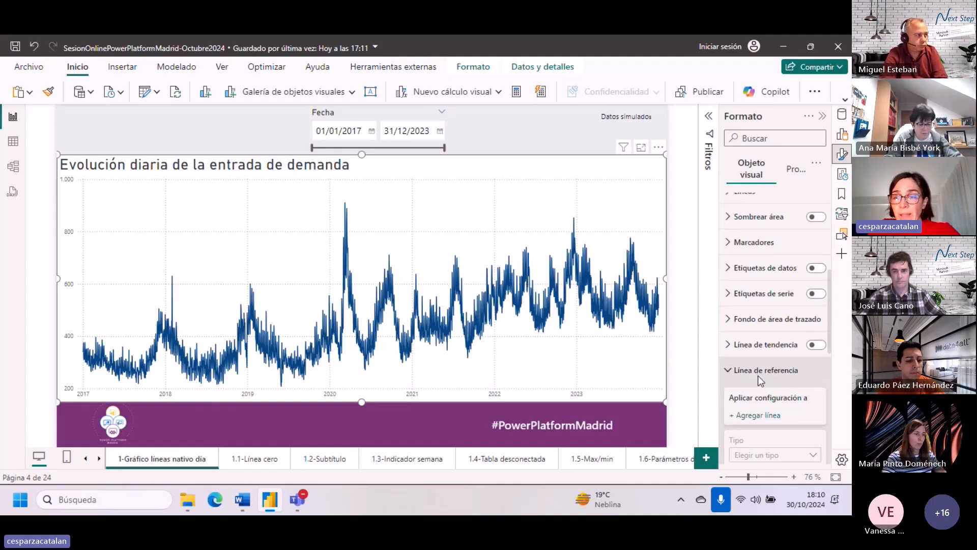
pyautogui.scroll(-3, 758, 376)
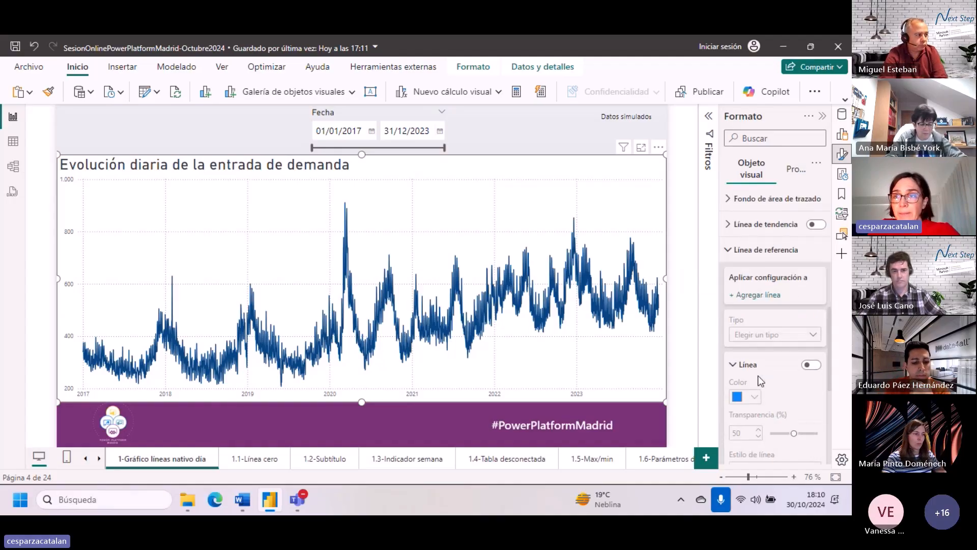
pyautogui.click(762, 295)
pyautogui.click(779, 352)
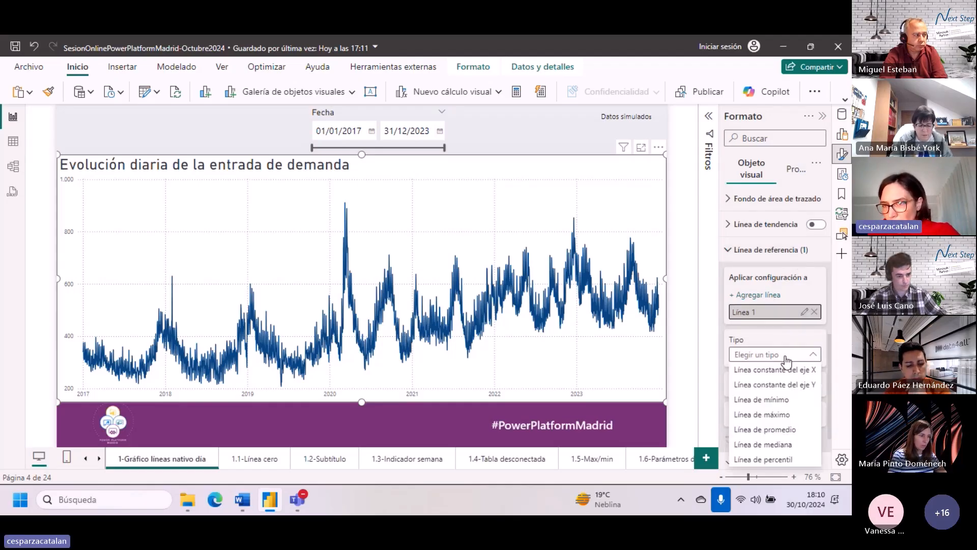
pyautogui.click(768, 384)
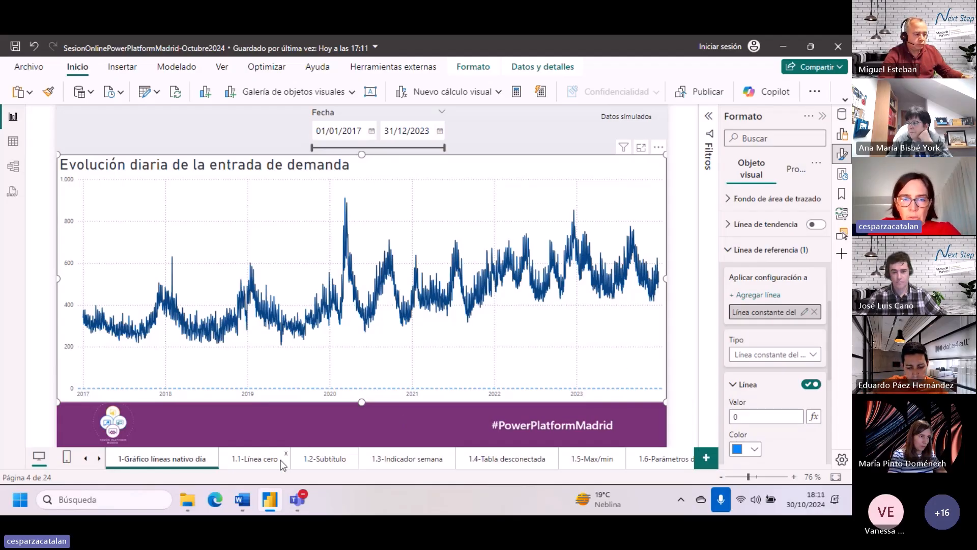
# Step: On the page 1.1-Línea cero, enable the subtitle (Subtítulo) in the line chart's title settings
pyautogui.click(258, 460)
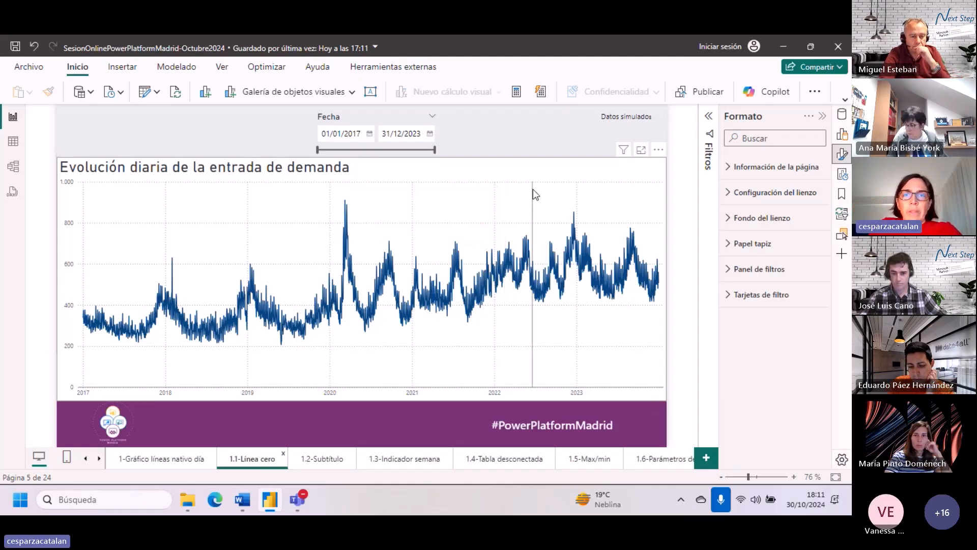
pyautogui.click(548, 165)
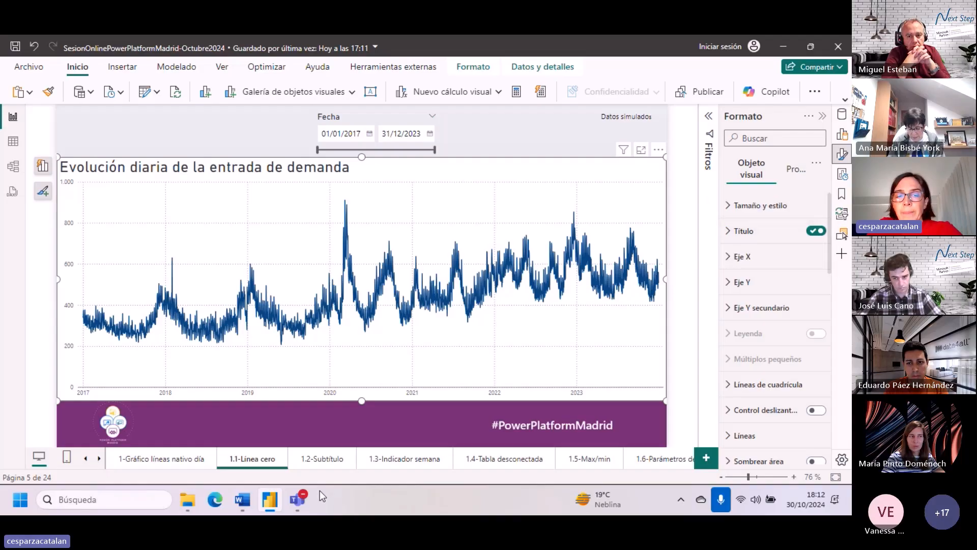
pyautogui.click(731, 231)
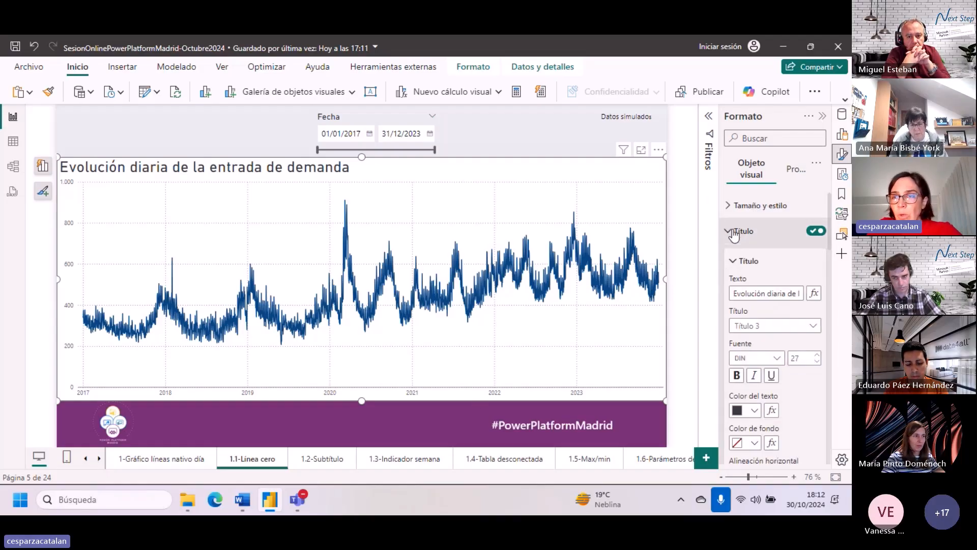
pyautogui.scroll(-4, 755, 344)
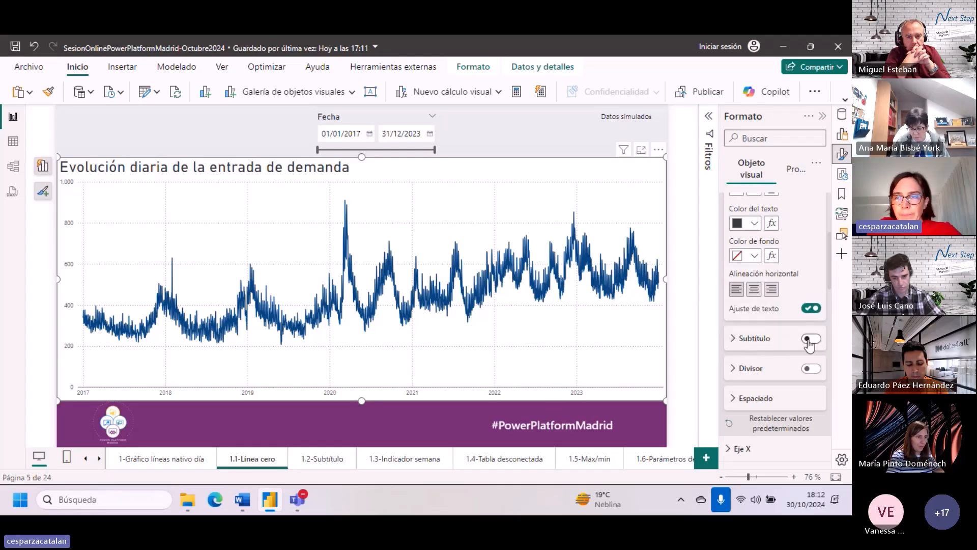
pyautogui.click(755, 339)
pyautogui.click(811, 338)
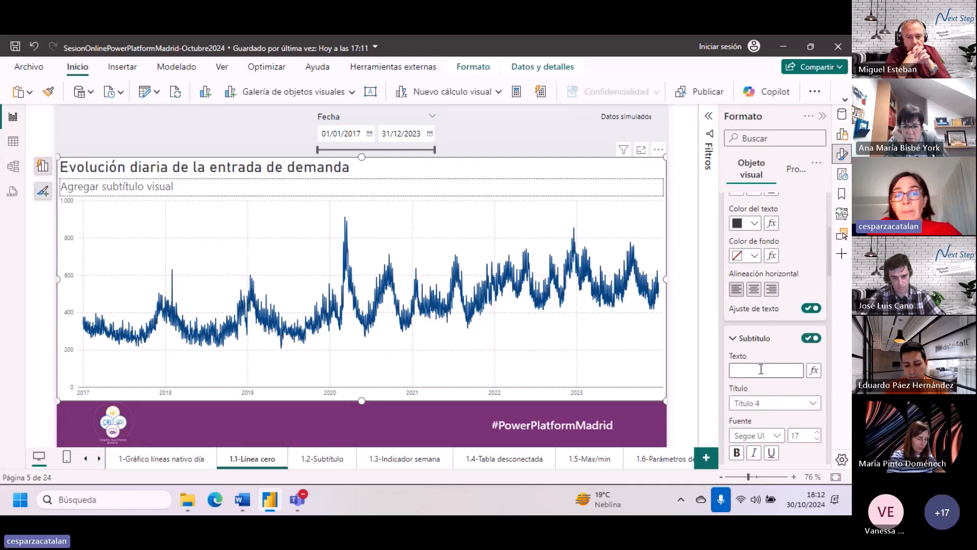
# Step: On the page 1.2-Subtítulo, set the Fecha slicer's start date to 18/07/2023, and view the page 1.3-Indicador semana
pyautogui.click(320, 459)
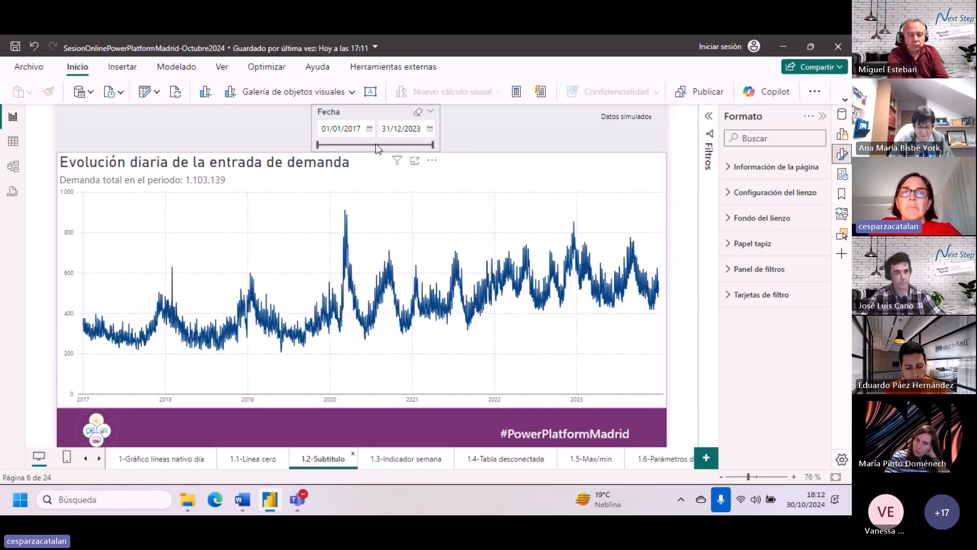
pyautogui.moveTo(325, 149); pyautogui.dragTo(428, 147)
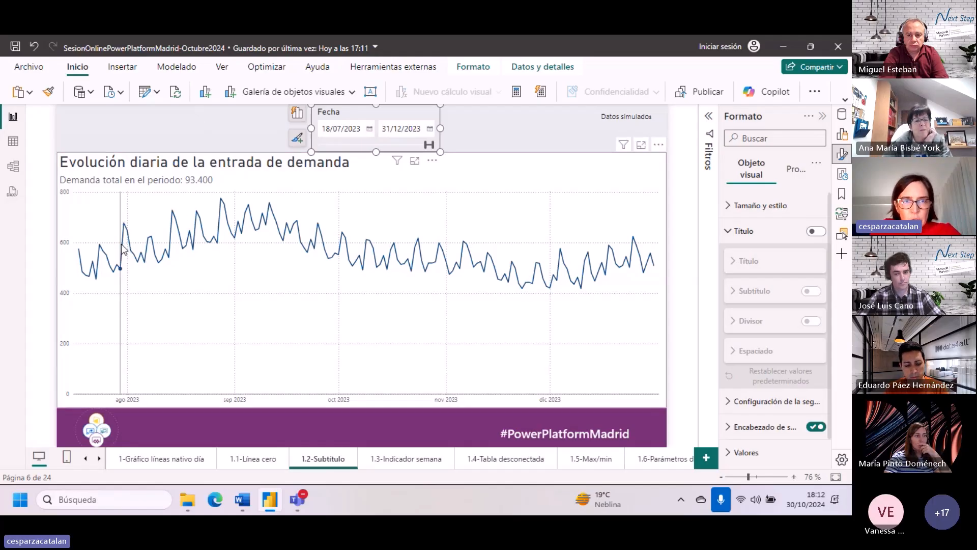
pyautogui.moveTo(158, 293)
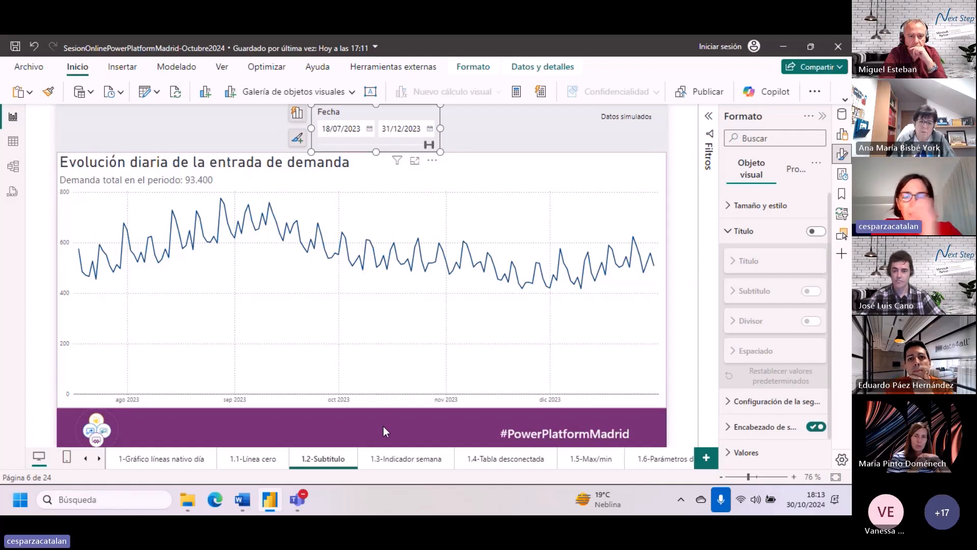
pyautogui.click(396, 463)
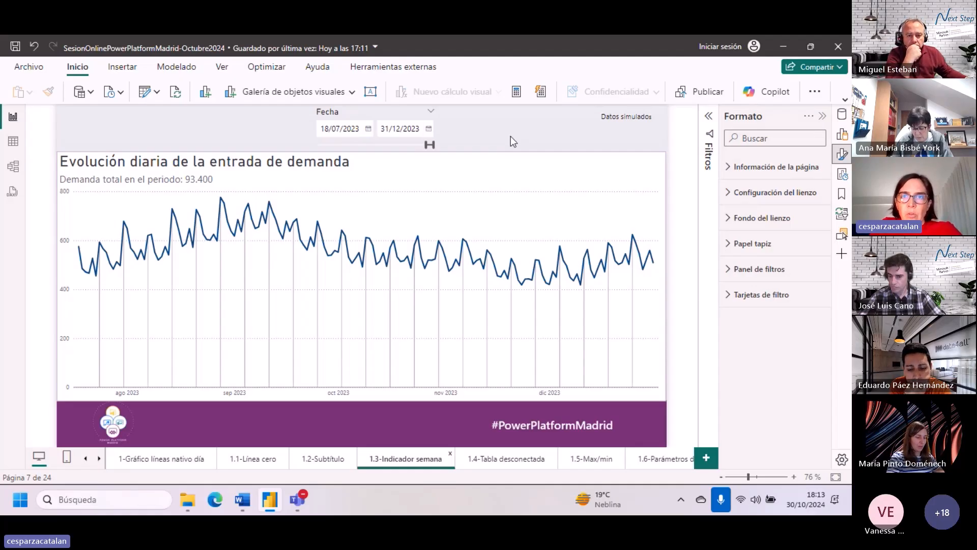
# Step: On the page 1.2-Subtítulo, enable error bars (Barras de error) for the line chart's Nº de llamadas series
pyautogui.click(317, 459)
pyautogui.click(487, 155)
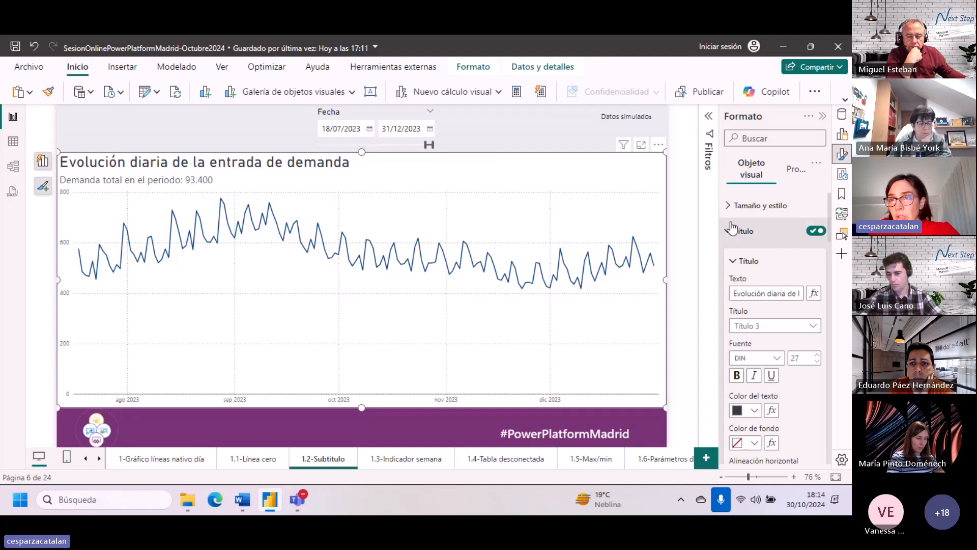
pyautogui.click(731, 233)
pyautogui.scroll(-10, 734, 244)
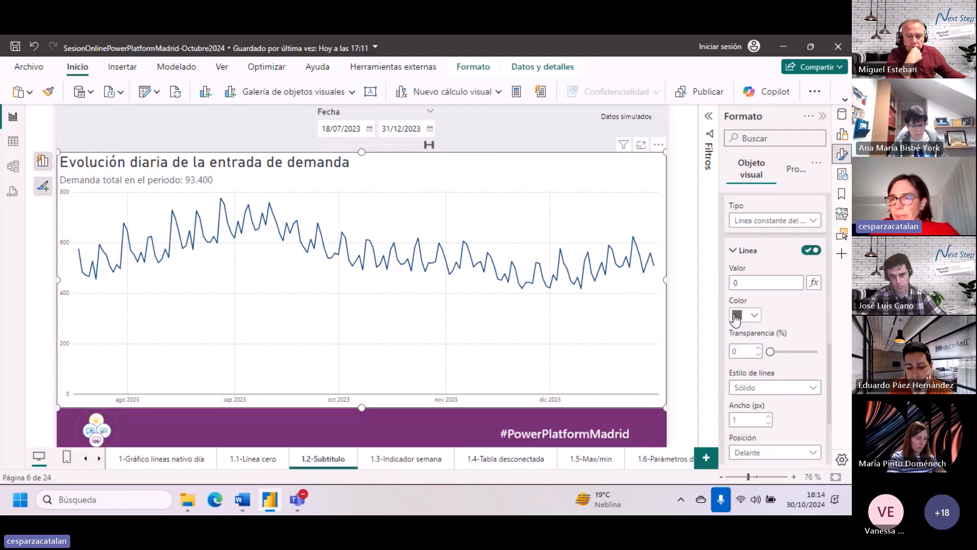
pyautogui.click(732, 400)
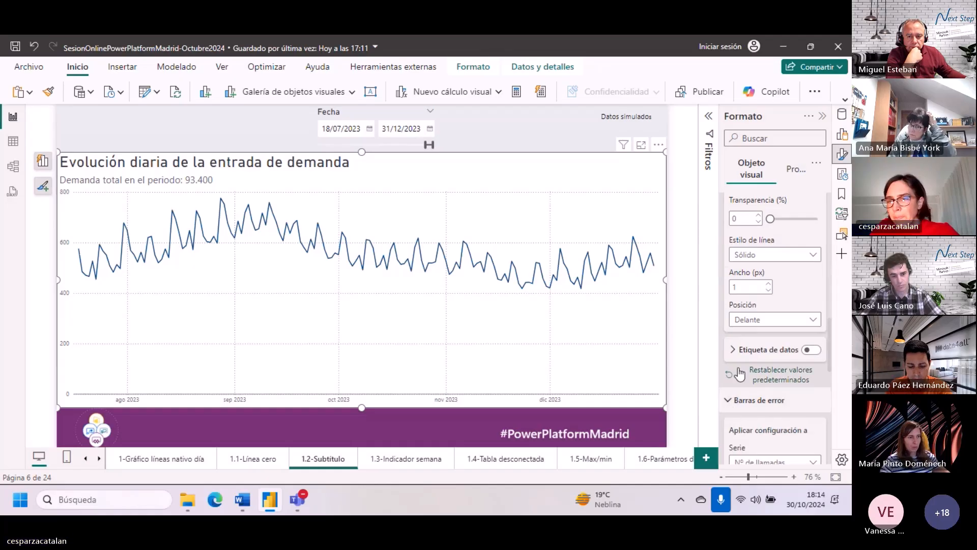
pyautogui.scroll(-5, 739, 374)
pyautogui.scroll(2, 740, 305)
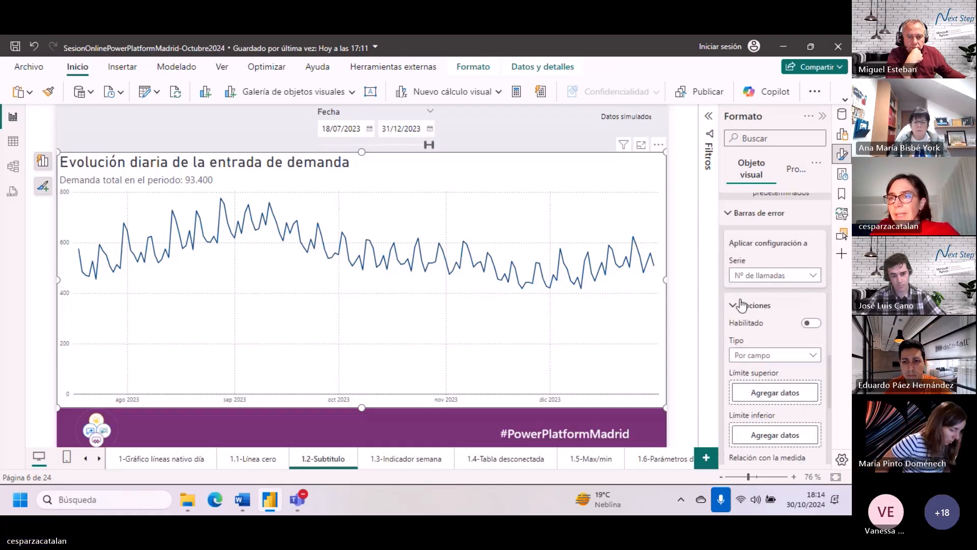
pyautogui.click(812, 325)
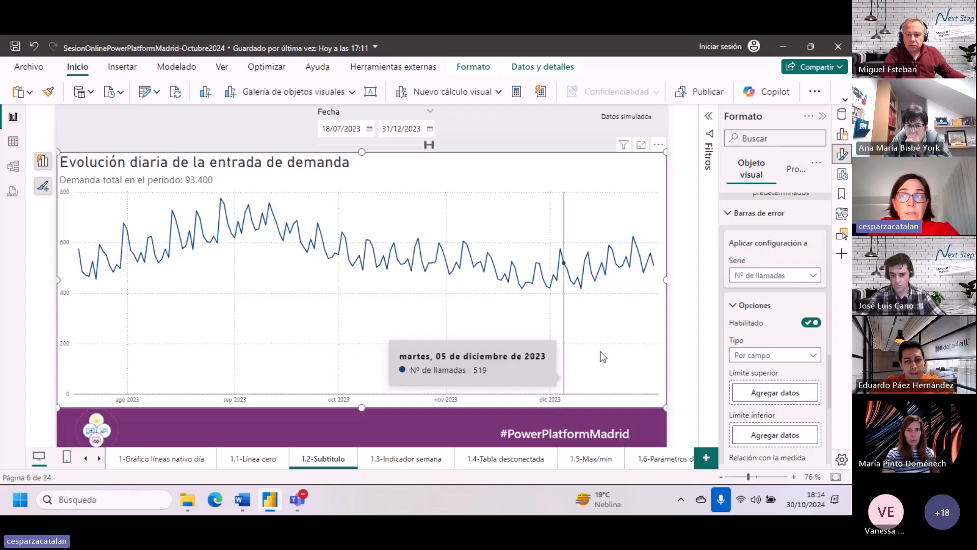
# Step: Examine the DAX formula of the Lunes measure in folder 1.3 of the _medidas table, enlarging its text
pyautogui.click(841, 114)
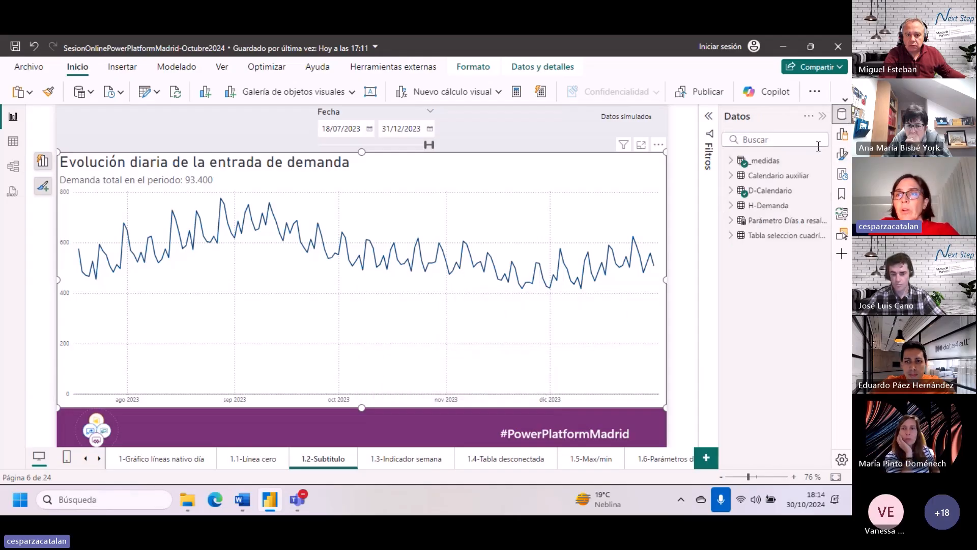
pyautogui.click(731, 161)
pyautogui.click(740, 220)
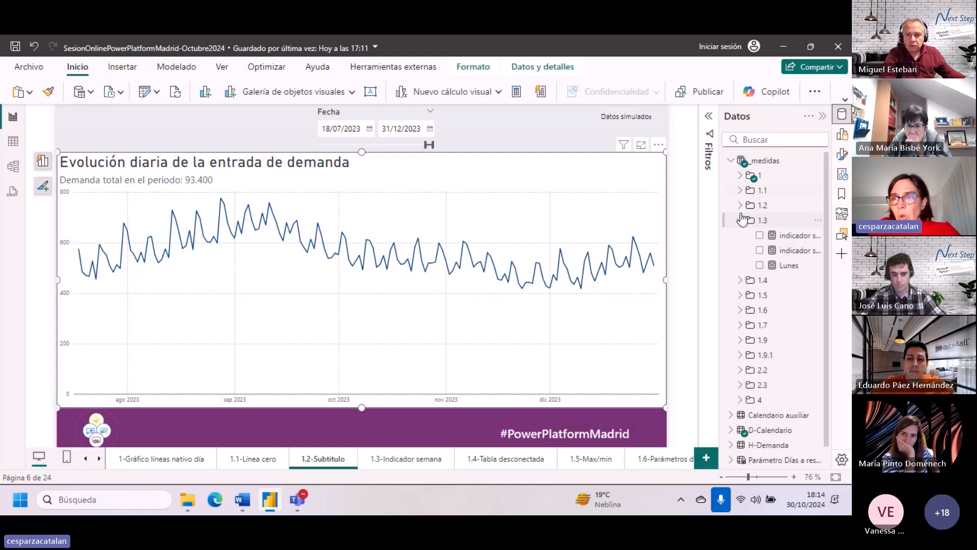
pyautogui.moveTo(719, 252); pyautogui.dragTo(704, 256)
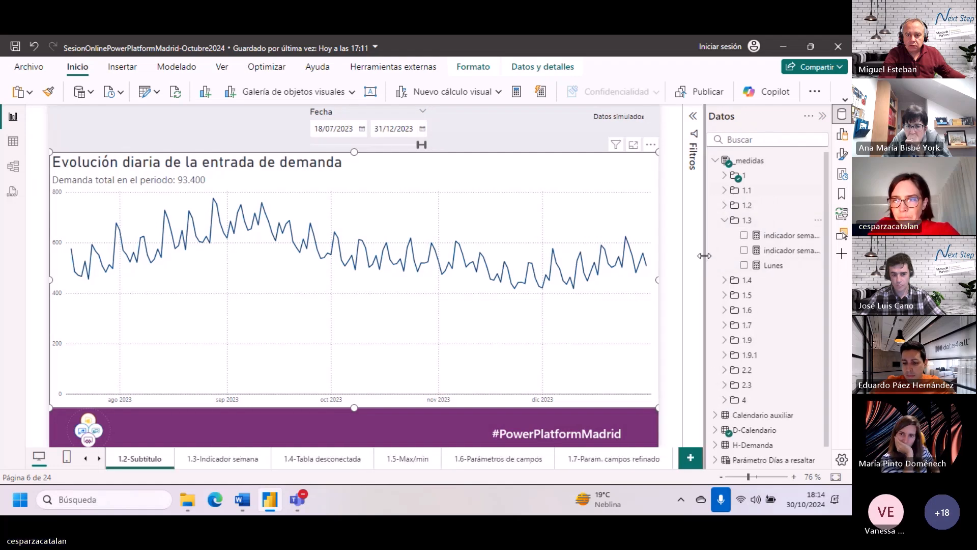
pyautogui.click(772, 265)
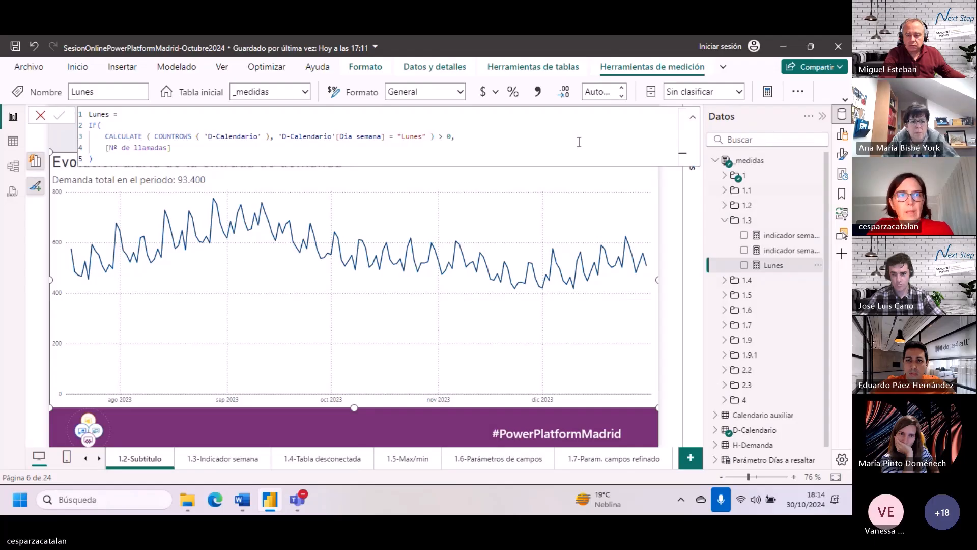
pyautogui.keyDown('ctrl'); pyautogui.scroll(5, 579, 142); pyautogui.keyUp('ctrl')
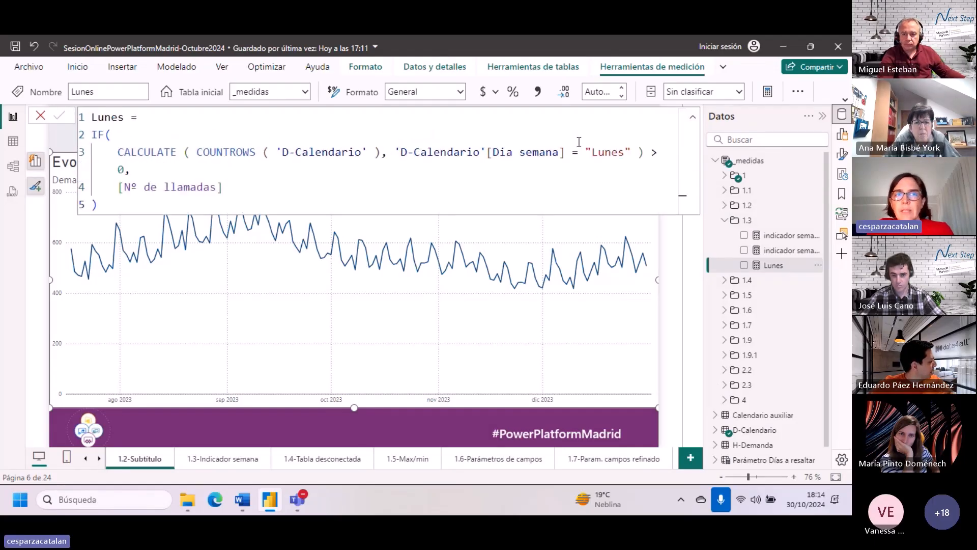
pyautogui.scroll(-1, 579, 142)
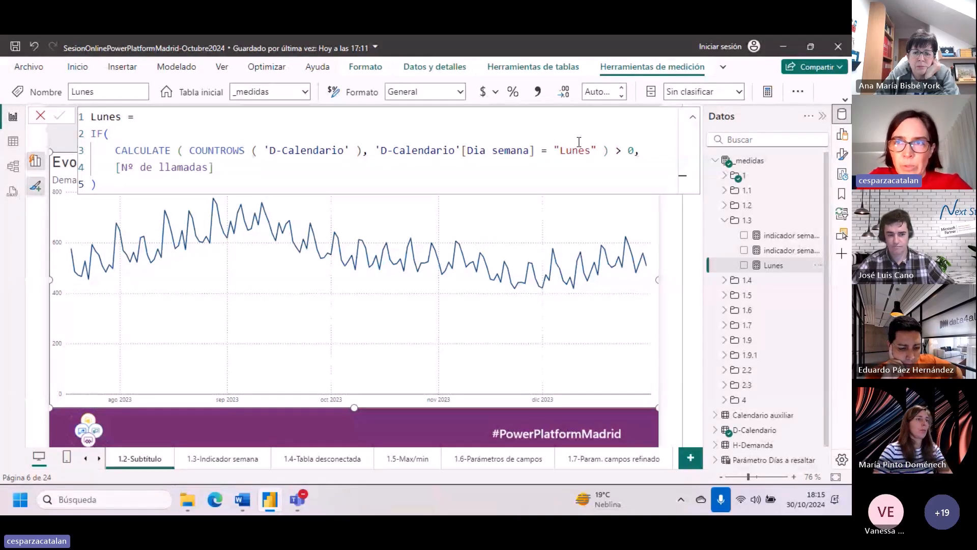
# Step: Compare the DAX formulas of the measures indicador semana min and indicador semana max
pyautogui.click(772, 256)
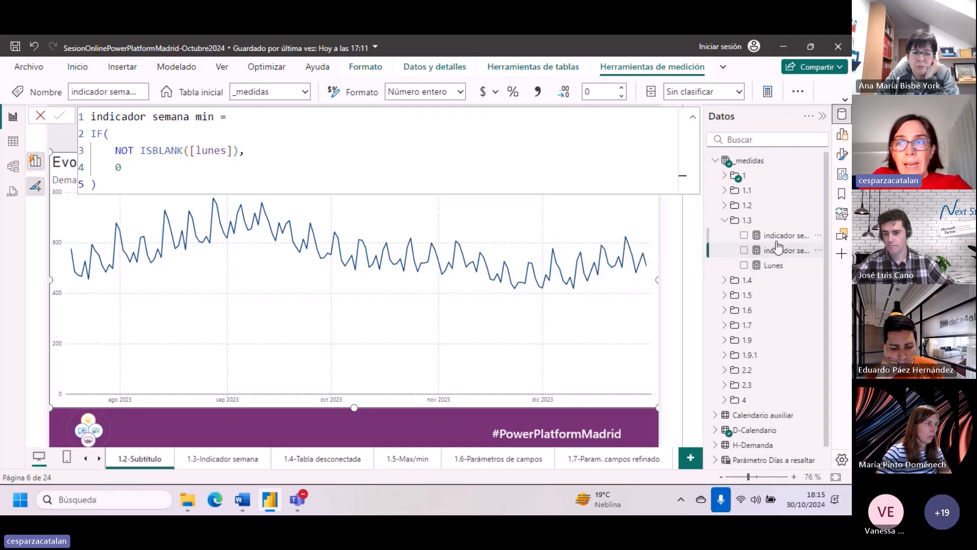
pyautogui.click(778, 243)
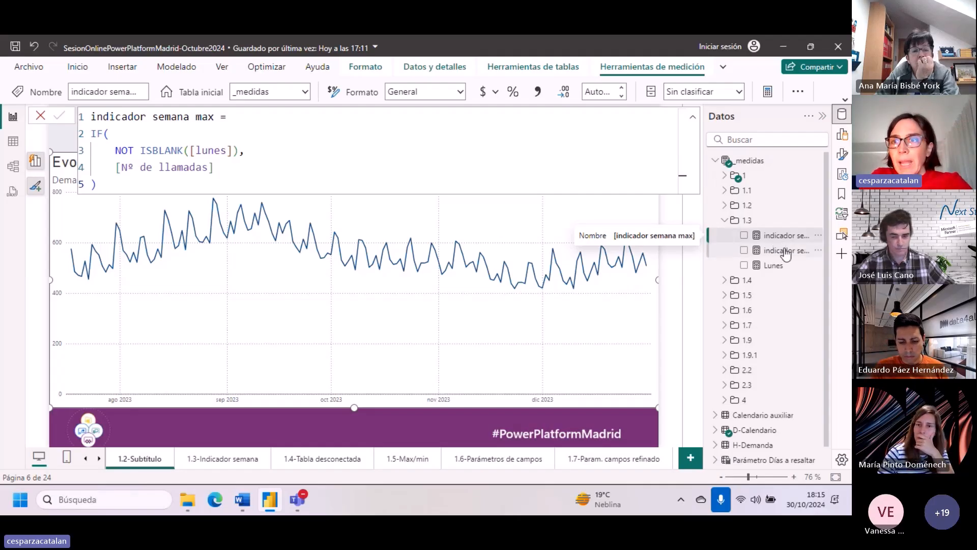
pyautogui.click(787, 255)
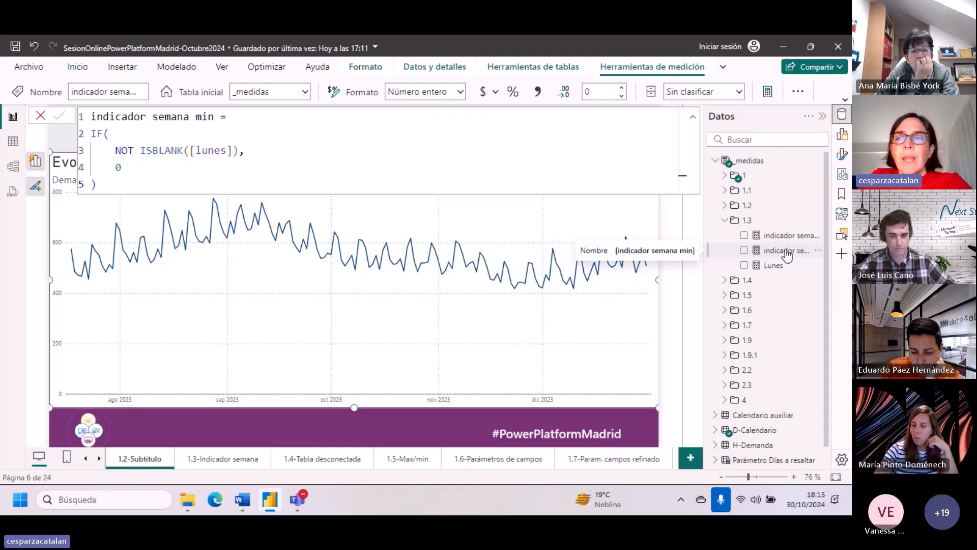
pyautogui.click(780, 237)
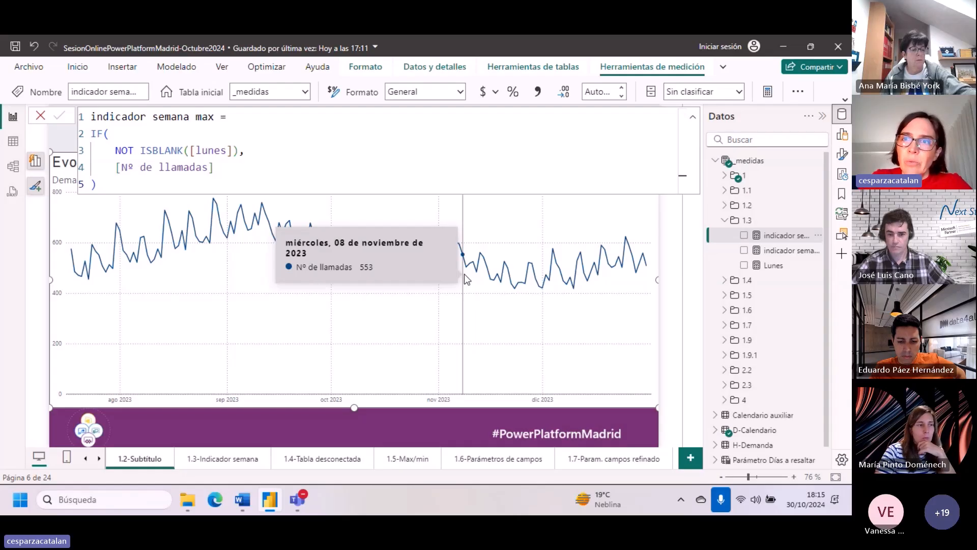
# Step: Set the upper limit (Límite superior) of the line chart's error bars to the measure indicador semana max from folder 1.3
pyautogui.click(441, 429)
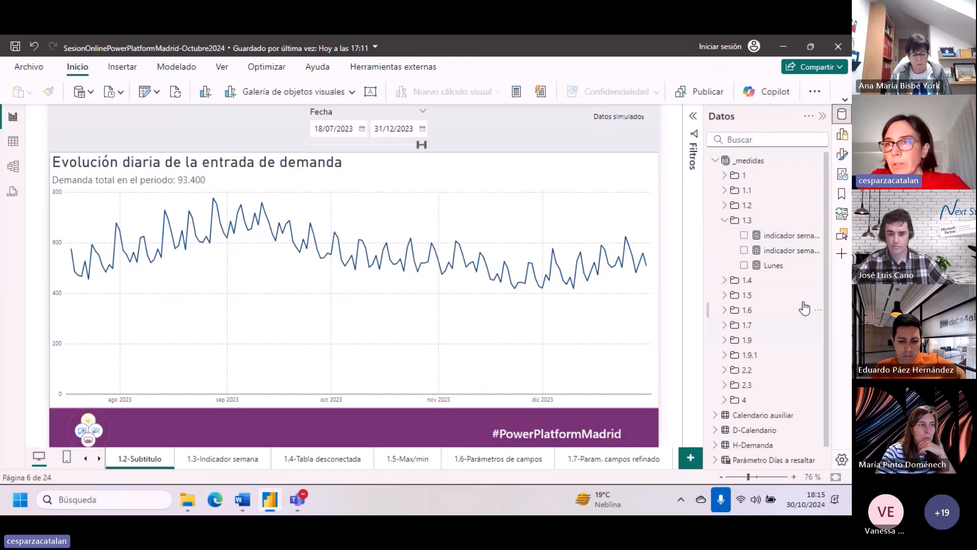
pyautogui.click(843, 156)
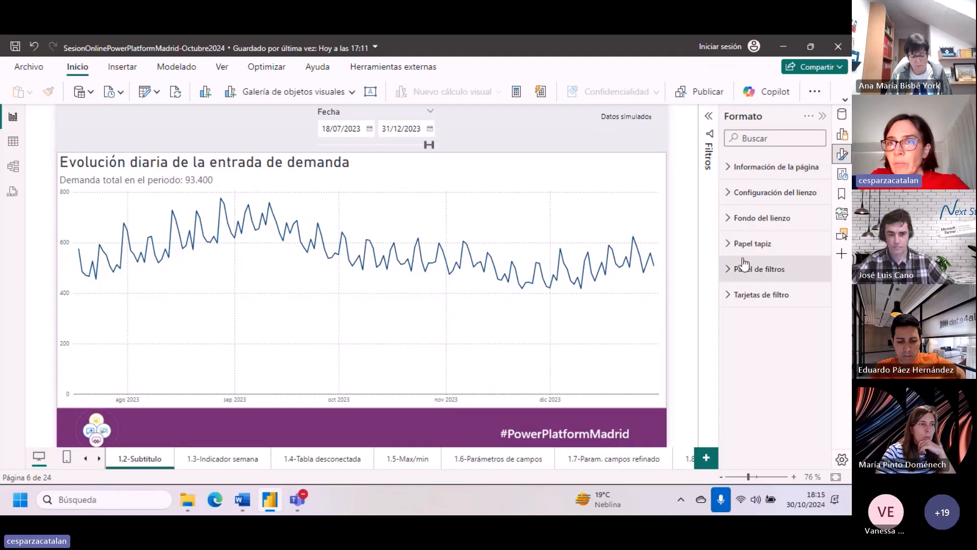
pyautogui.click(599, 163)
pyautogui.scroll(-5, 797, 331)
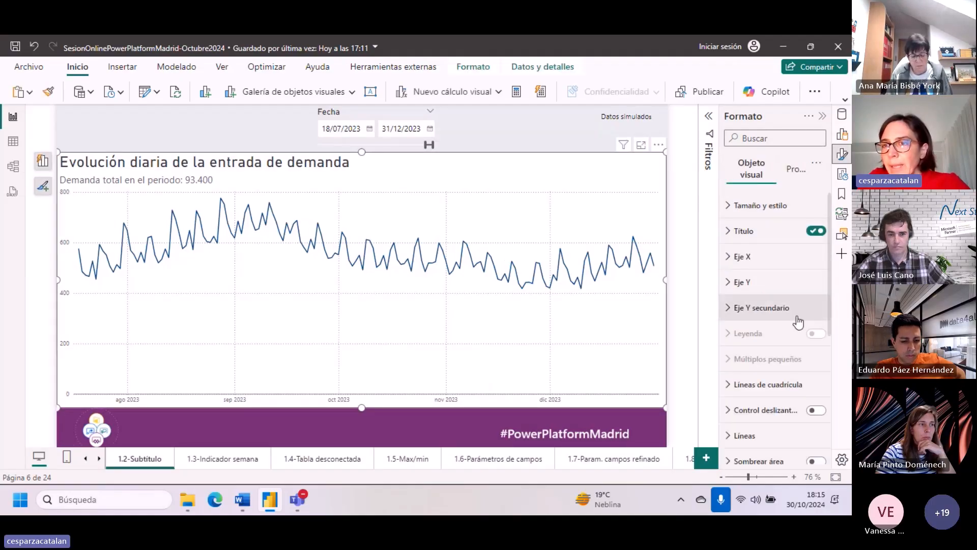
pyautogui.click(763, 400)
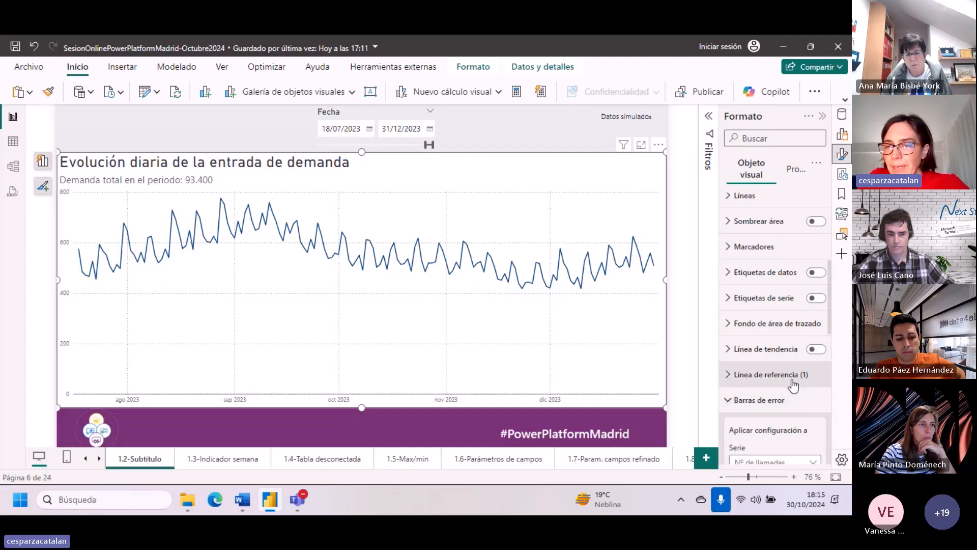
pyautogui.scroll(-5, 789, 356)
pyautogui.click(769, 271)
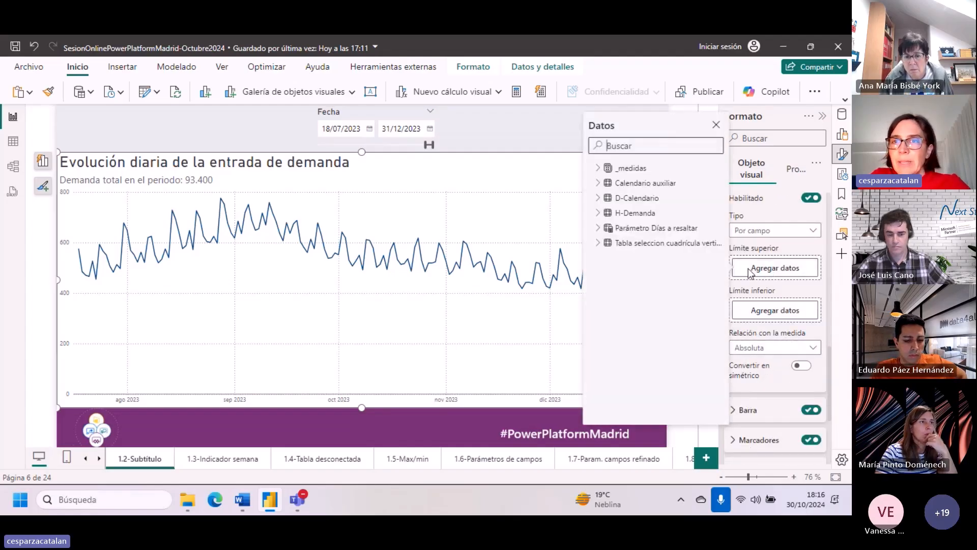
pyautogui.click(600, 169)
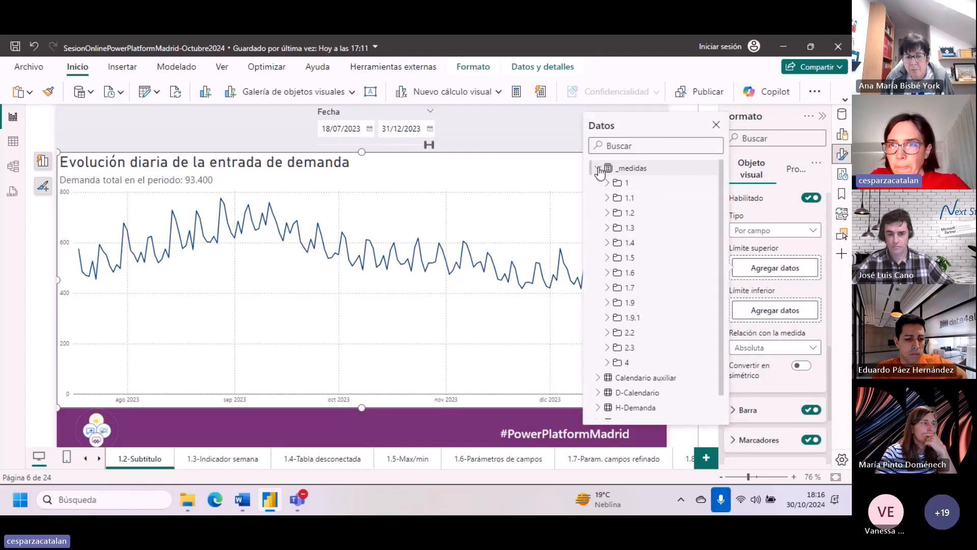
pyautogui.click(608, 227)
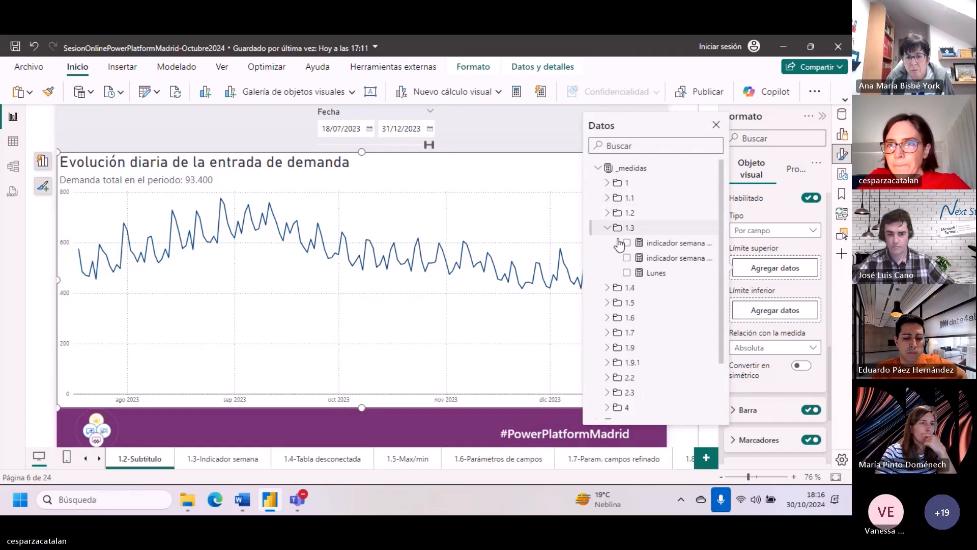
pyautogui.click(667, 246)
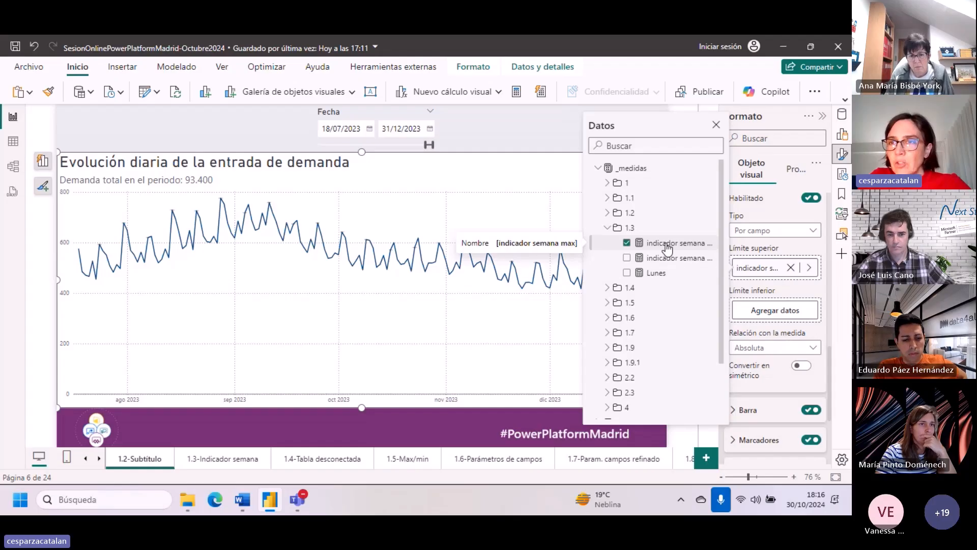
# Step: Set the error bars' lower limit (Límite inferior) to the measure indicador semana min from folder 1.3
pyautogui.click(774, 311)
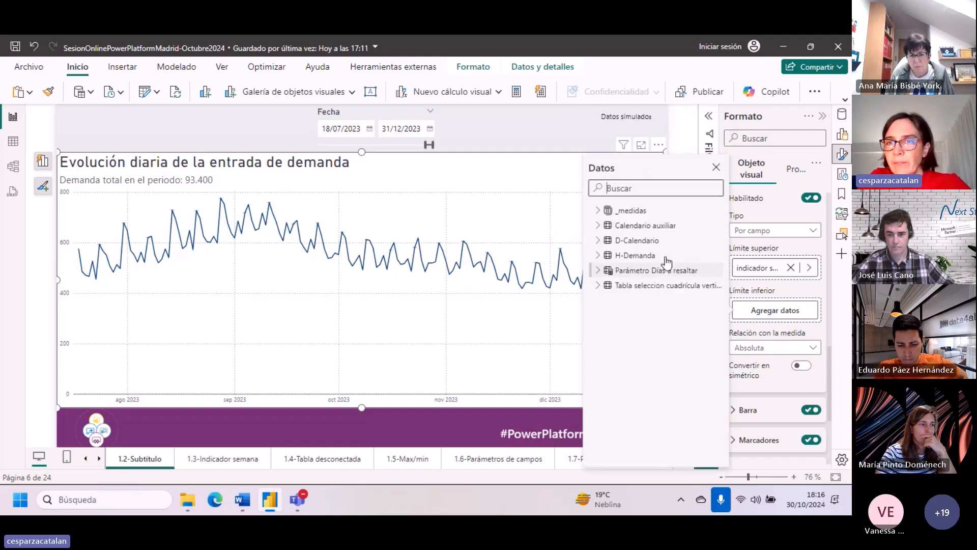
pyautogui.click(623, 211)
pyautogui.click(617, 270)
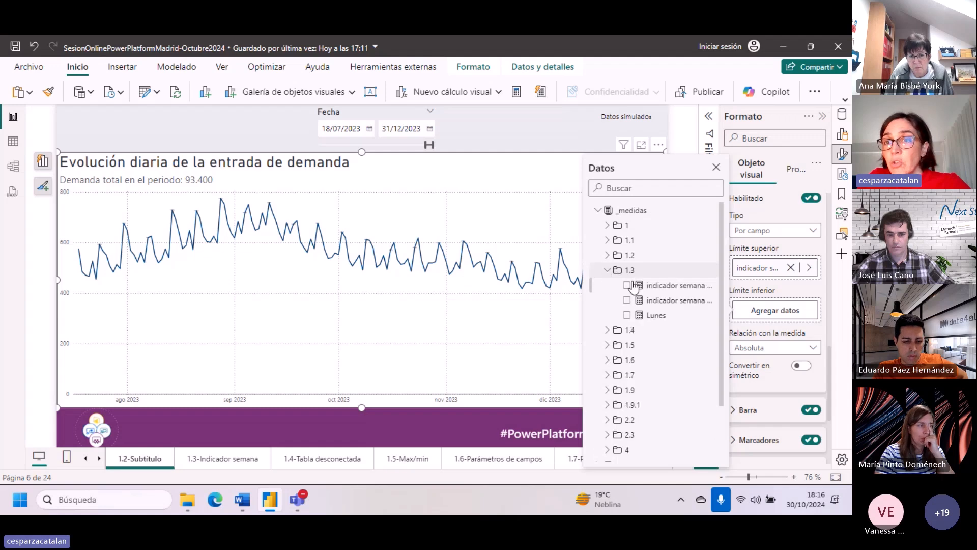
pyautogui.click(653, 302)
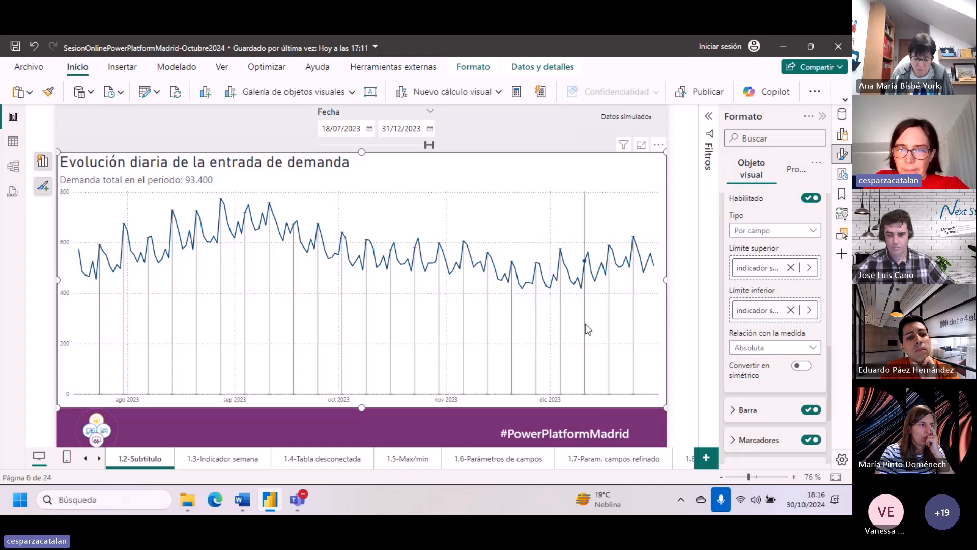
# Step: Turn off the error bars' markers (Marcadores) and inspect the vertical weekly lines on the chart
pyautogui.moveTo(611, 353)
pyautogui.scroll(-3, 765, 387)
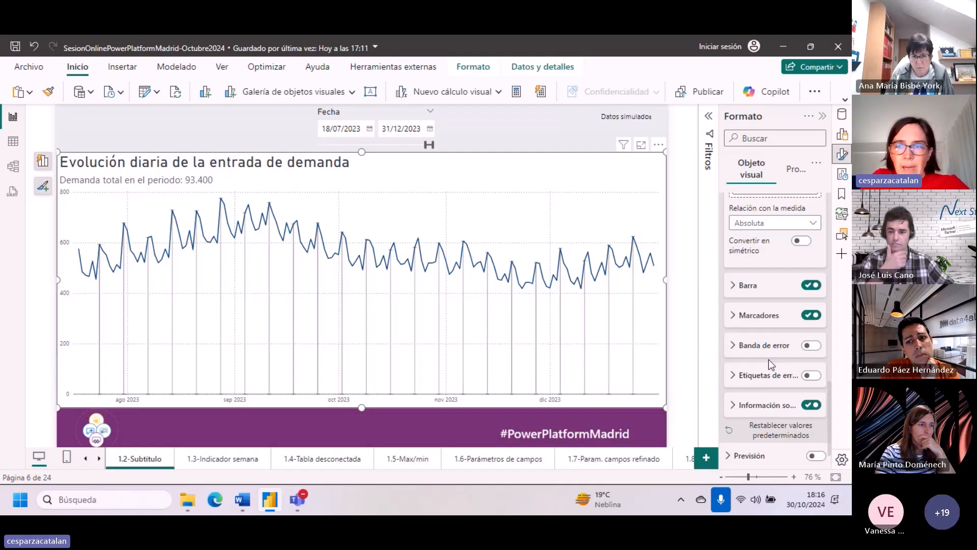
pyautogui.click(806, 319)
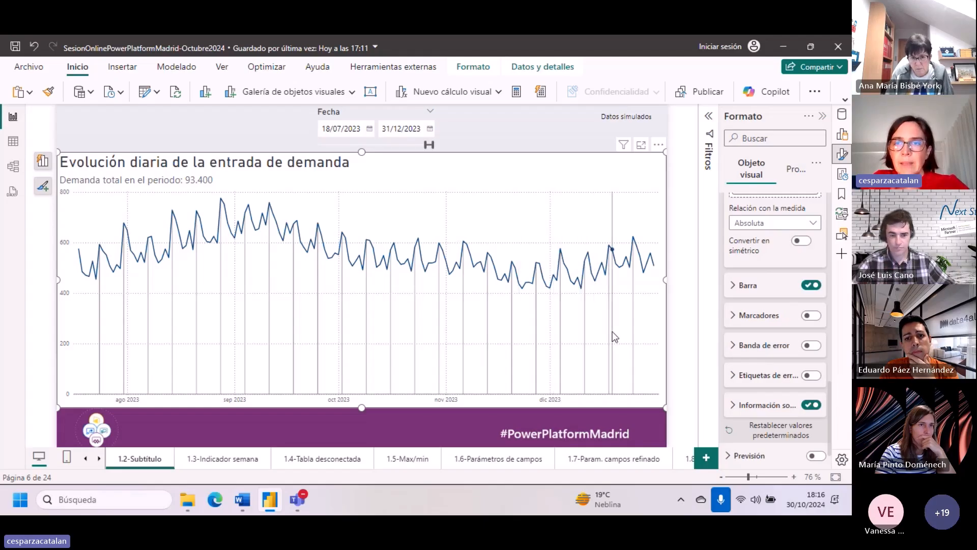
pyautogui.moveTo(616, 336)
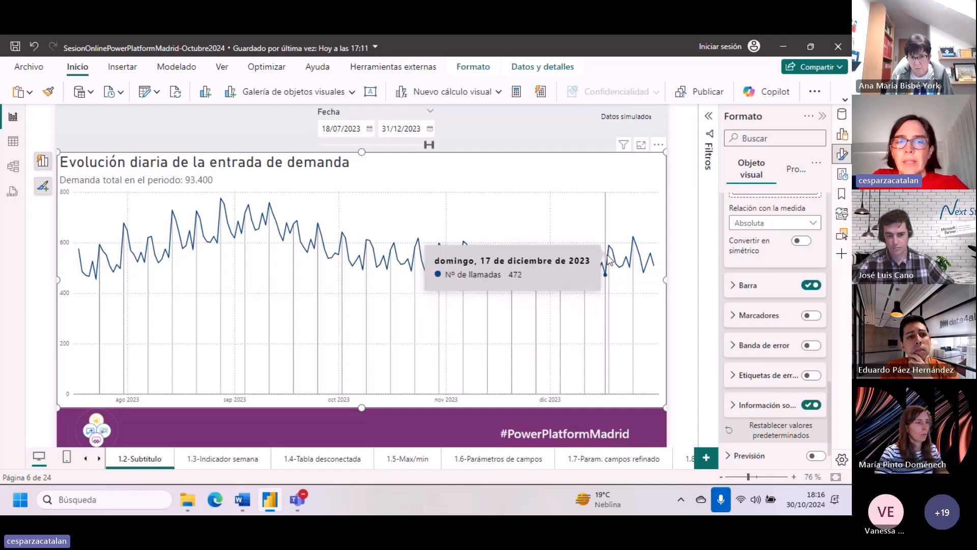
# Step: On the page 1.3-Indicador semana, clear the date selection of the Fecha slicer
pyautogui.click(229, 462)
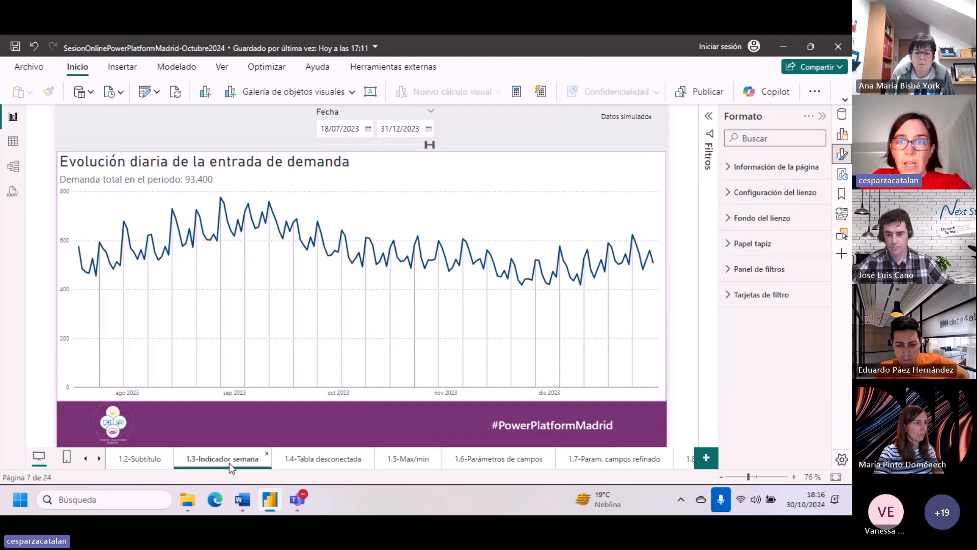
pyautogui.moveTo(356, 339)
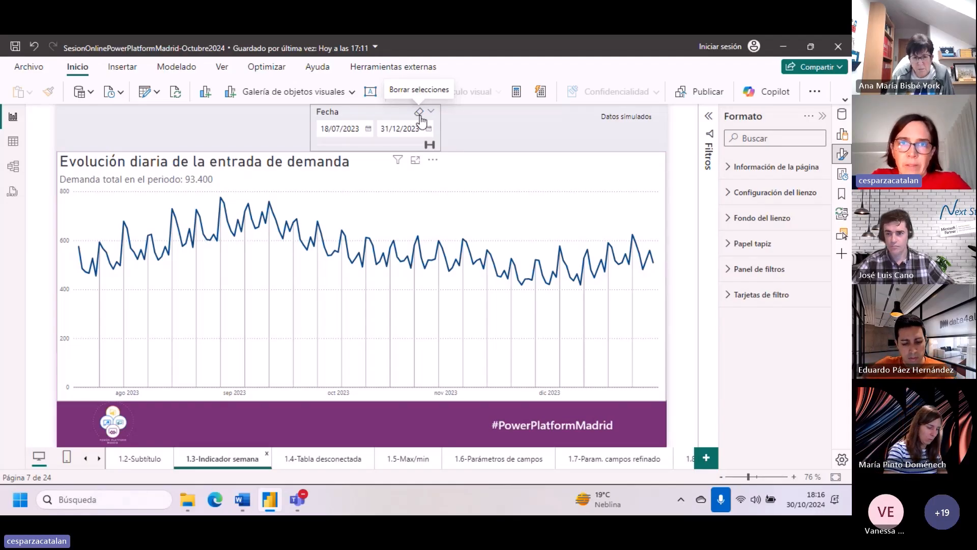
pyautogui.click(419, 112)
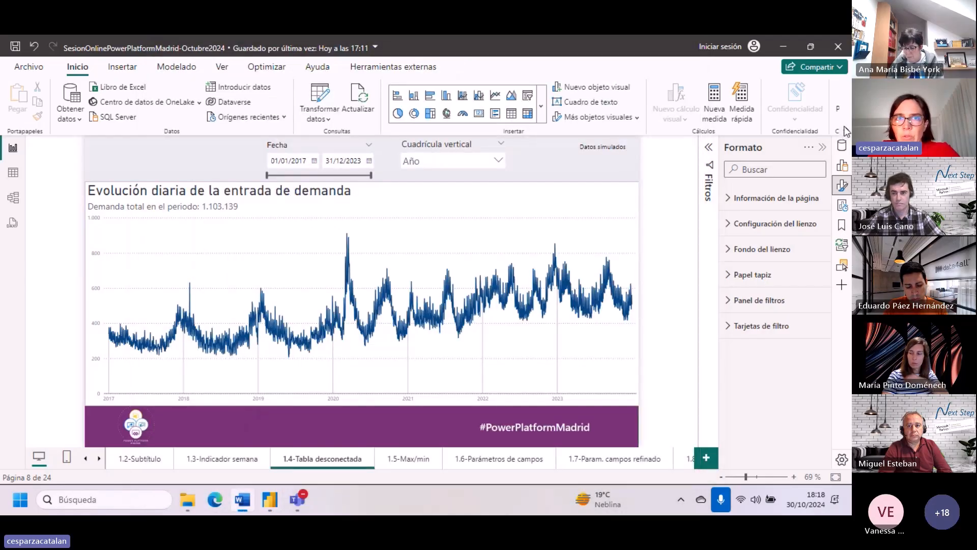
# Step: Collapse the ribbon and view the data of the table Tabla seleccion cuadrícula vertical
pyautogui.click(846, 132)
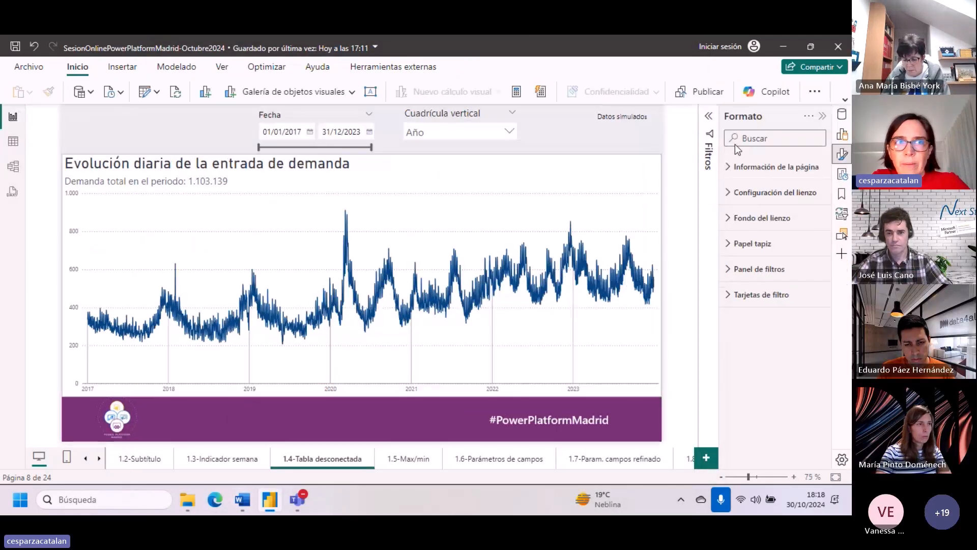
pyautogui.click(12, 141)
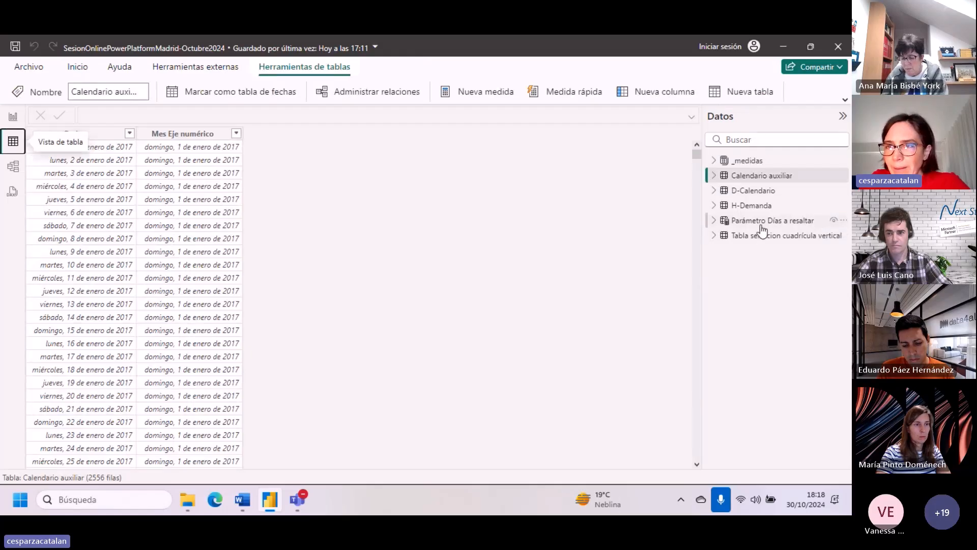
pyautogui.click(761, 237)
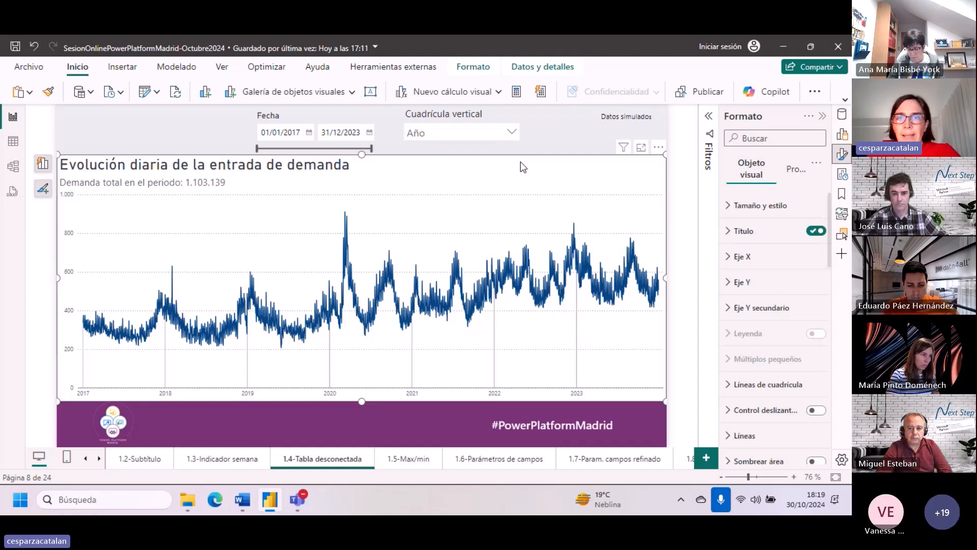
# Step: On the page 1.4-Tabla desconectada, select the Cuadrícula vertical slicer and show the DAX formula of the Indicador periodo max measure in folder 1.4
pyautogui.click(453, 117)
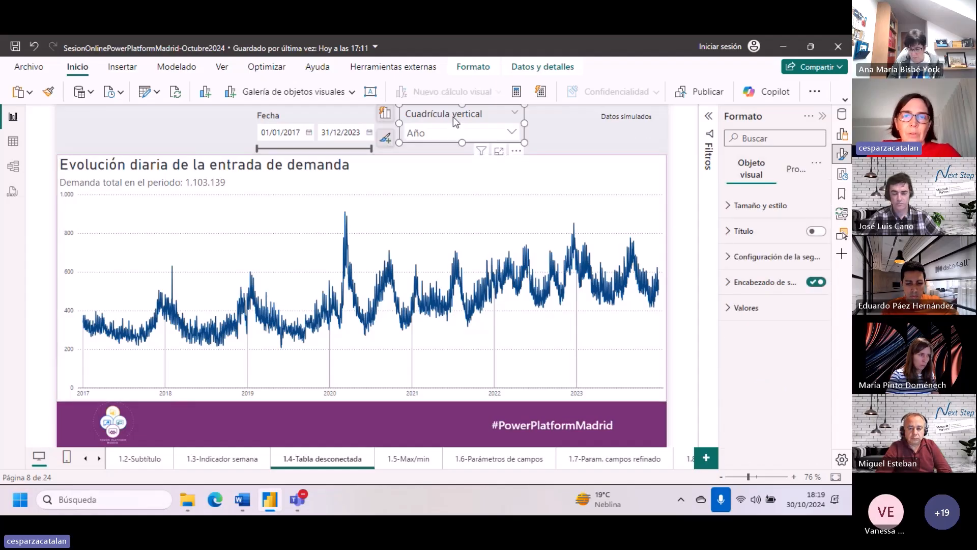
pyautogui.click(842, 114)
pyautogui.click(724, 220)
pyautogui.click(724, 235)
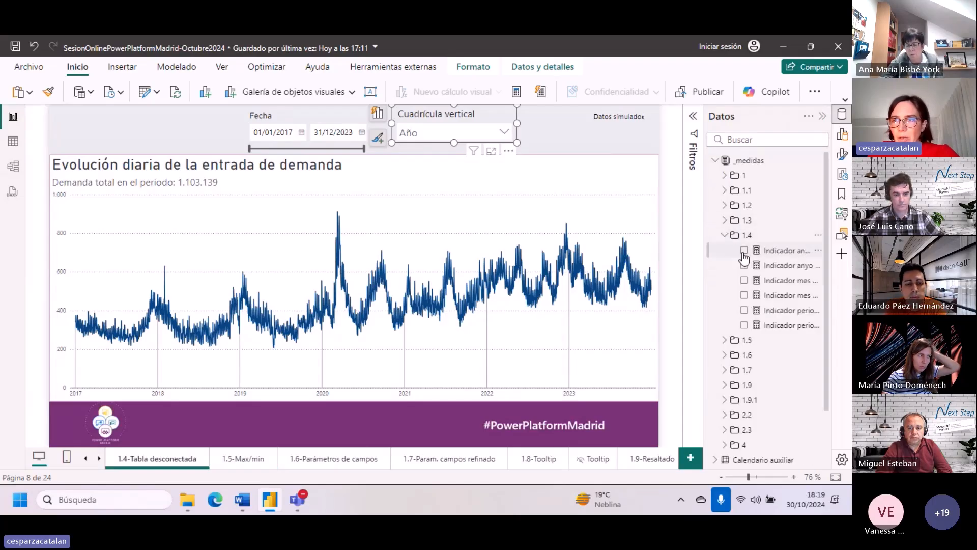
pyautogui.click(724, 222)
pyautogui.click(786, 355)
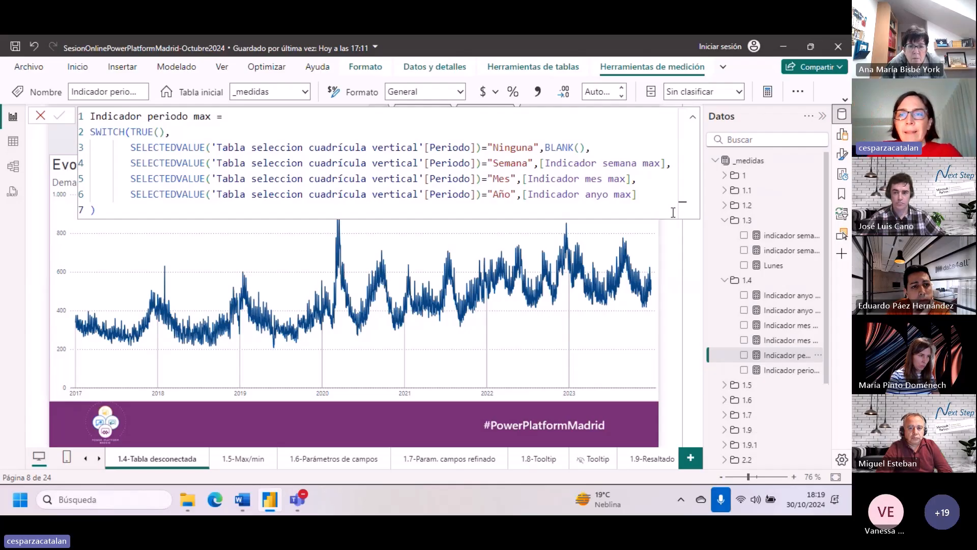
# Step: Examine the measures that the SWITCH formula uses for Semana, Mes and Año, highlighting each, and collapse the formula
pyautogui.click(656, 173)
pyautogui.moveTo(486, 162); pyautogui.dragTo(666, 163)
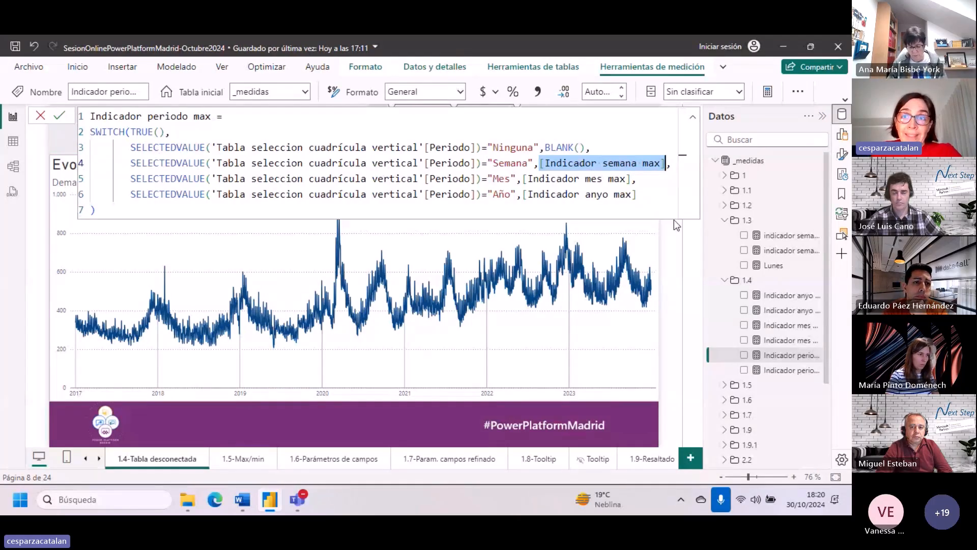
pyautogui.moveTo(524, 179); pyautogui.dragTo(632, 179)
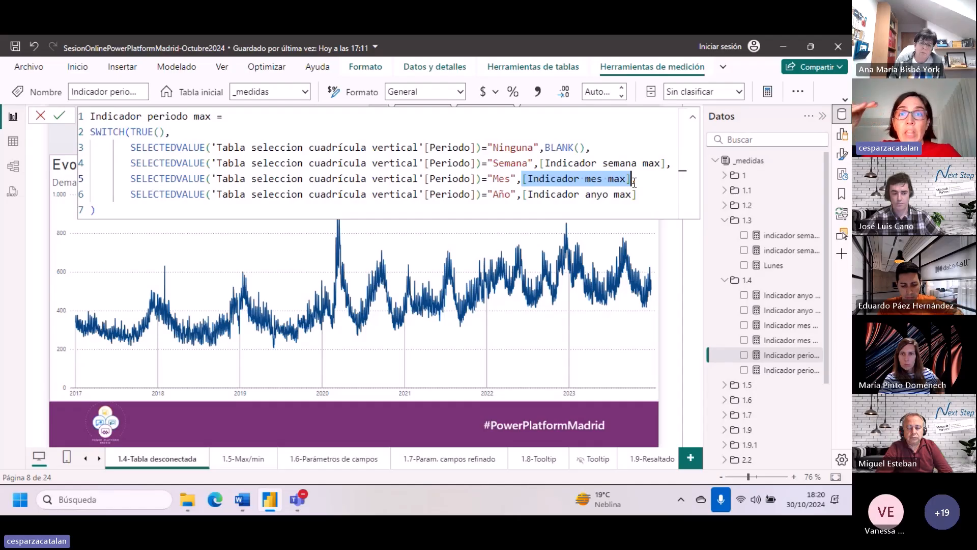
pyautogui.moveTo(524, 195); pyautogui.dragTo(636, 194)
pyautogui.click(636, 195)
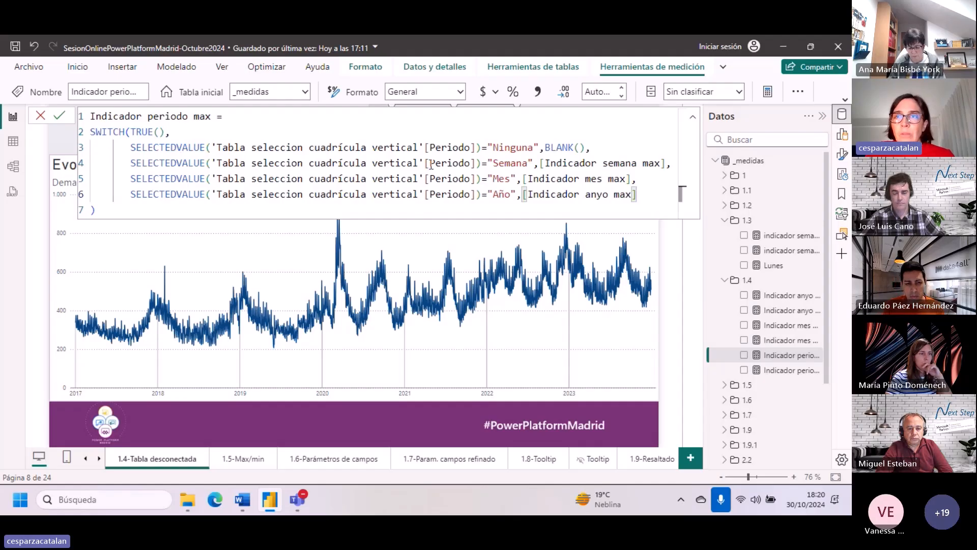
pyautogui.click(692, 119)
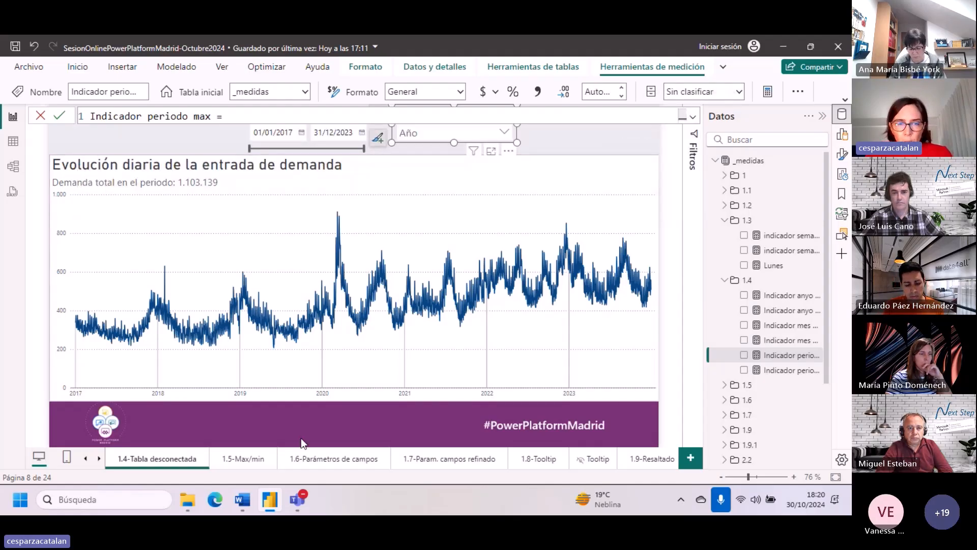
# Step: Examine the error bar settings (Barras de error) of the line chart on the page 1.4-Tabla desconectada
pyautogui.click(842, 153)
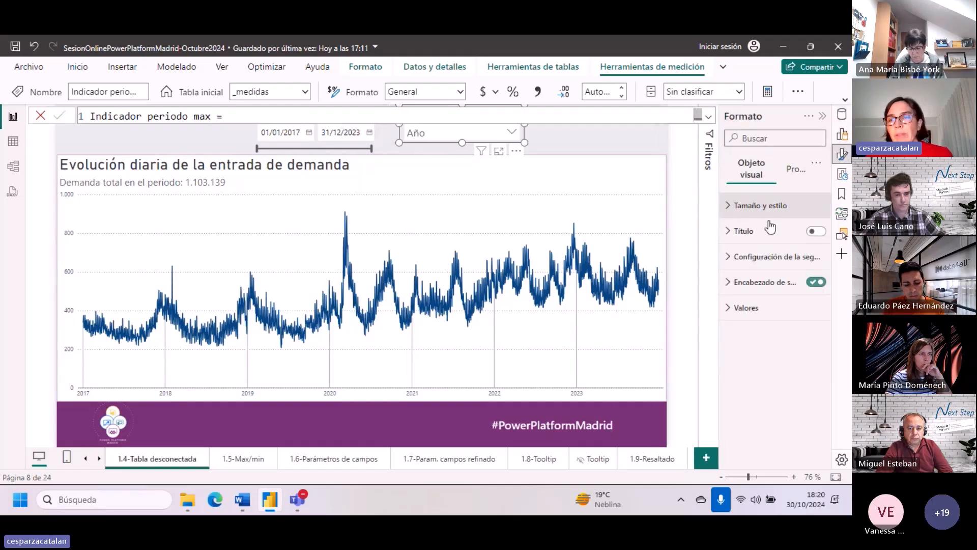
pyautogui.click(571, 160)
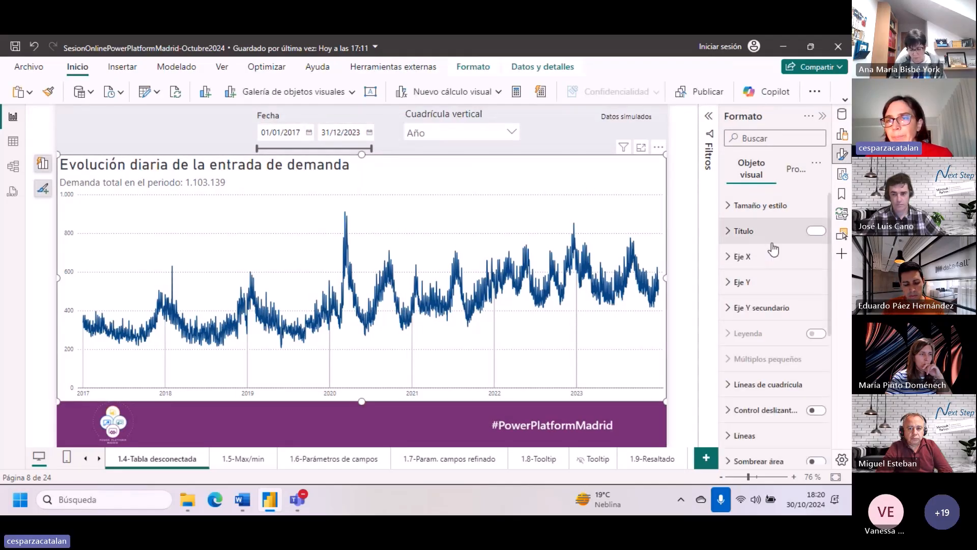
pyautogui.scroll(-5, 782, 337)
pyautogui.click(759, 400)
pyautogui.scroll(-5, 759, 376)
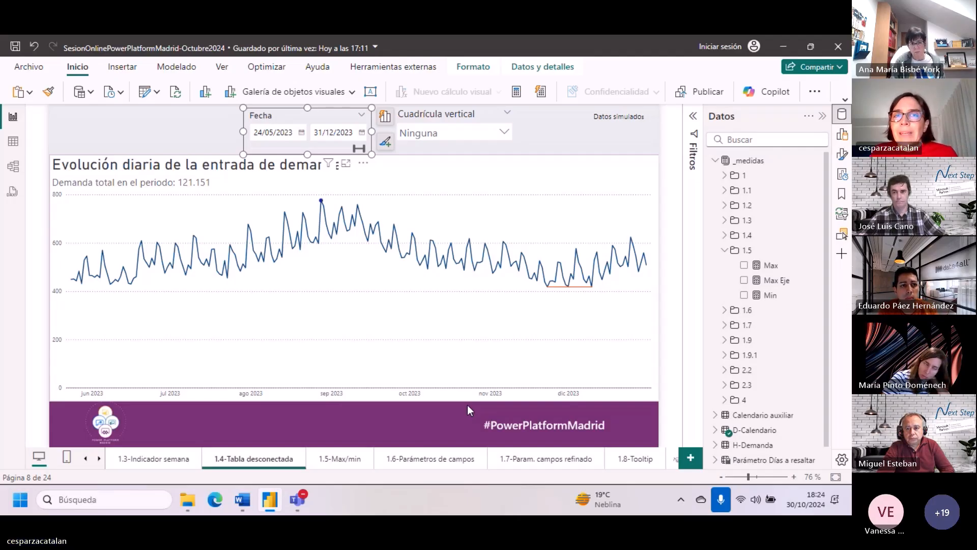
# Step: Examine the Líneas settings of the Min series on the line chart, and open the page 1.5-Max/min
pyautogui.doubleClick(467, 404)
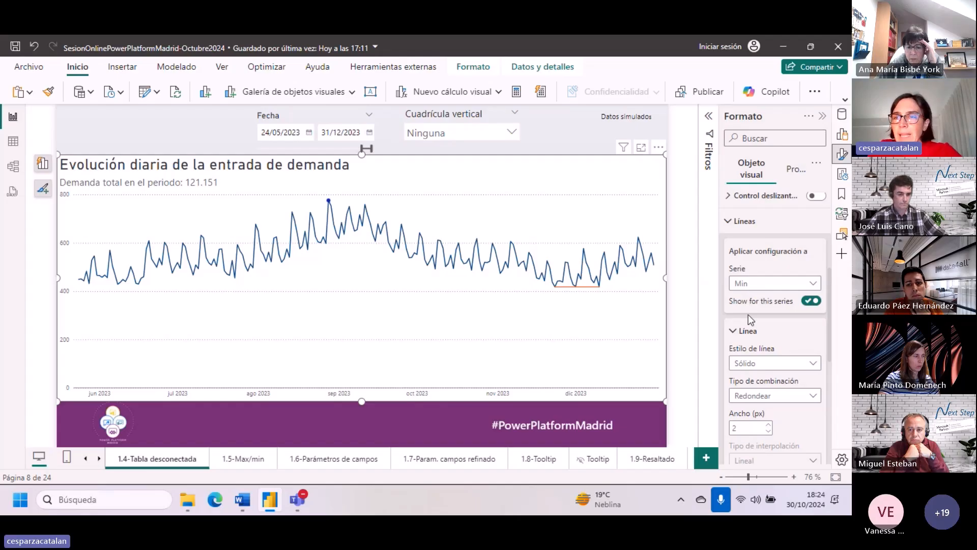
pyautogui.scroll(-2, 773, 305)
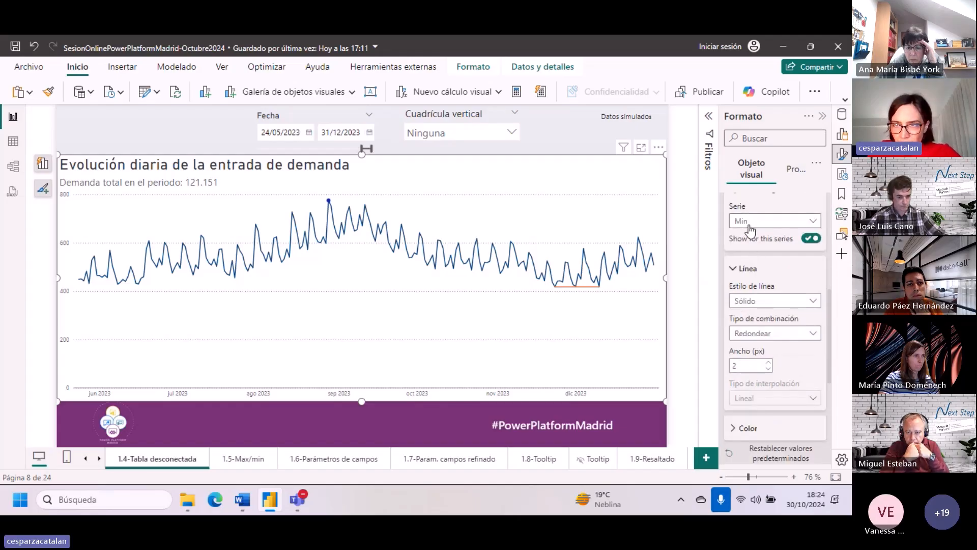
pyautogui.click(243, 458)
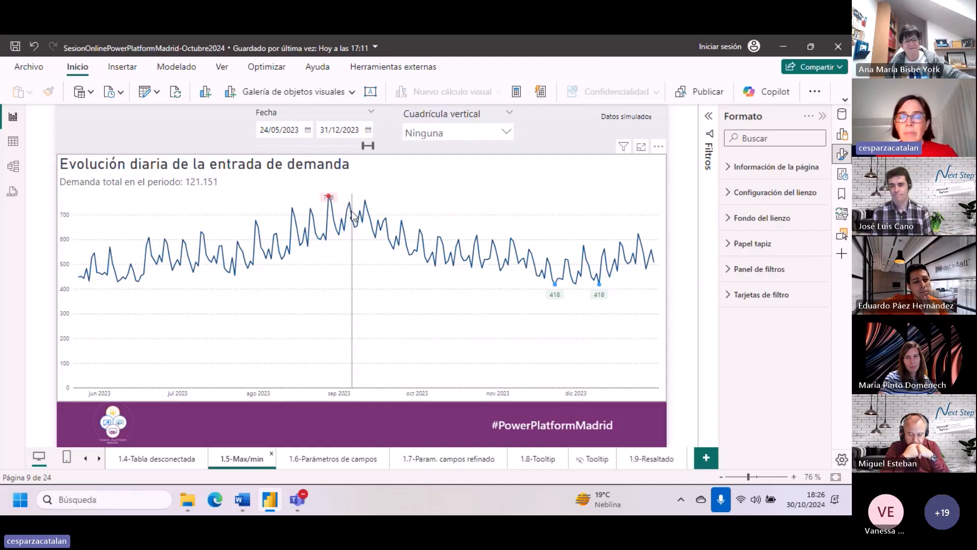
pyautogui.moveTo(351, 210)
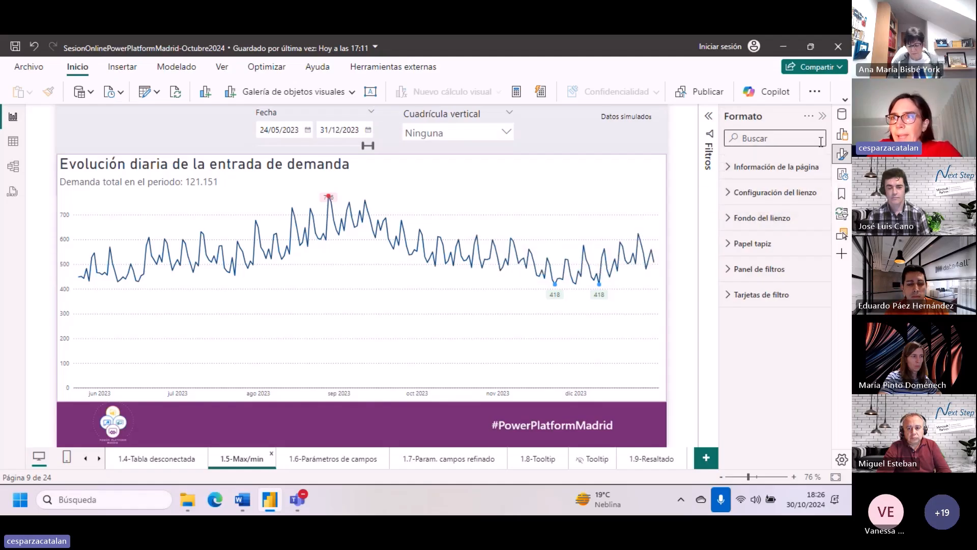
# Step: Base the maximum of the line chart's Y-axis range on the field value of the Max Eje measure in folder 1.5
pyautogui.click(842, 114)
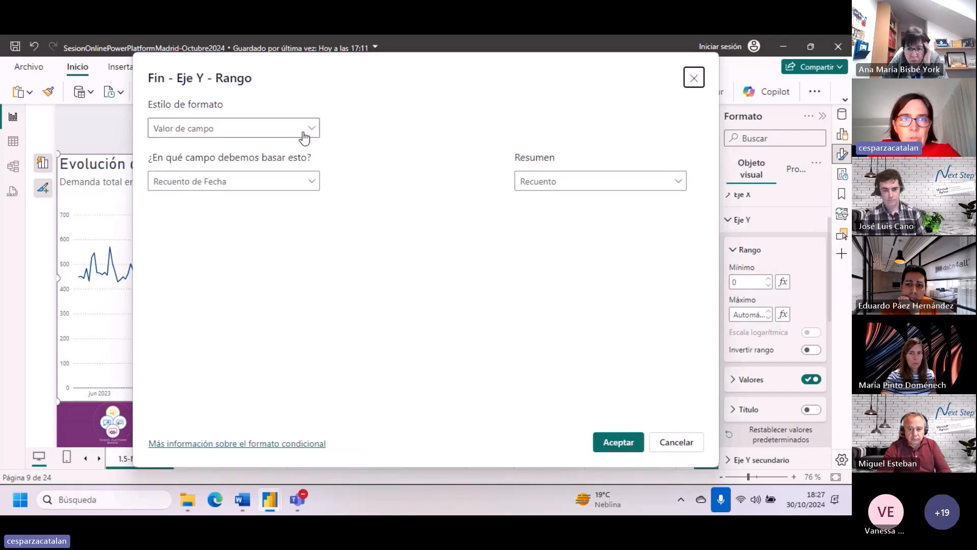
pyautogui.click(242, 191)
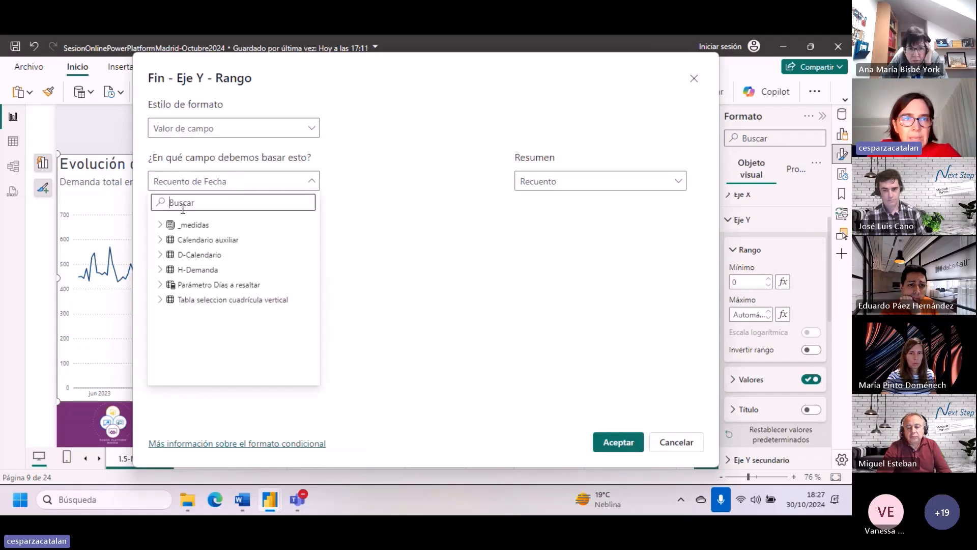
pyautogui.click(170, 224)
pyautogui.click(170, 285)
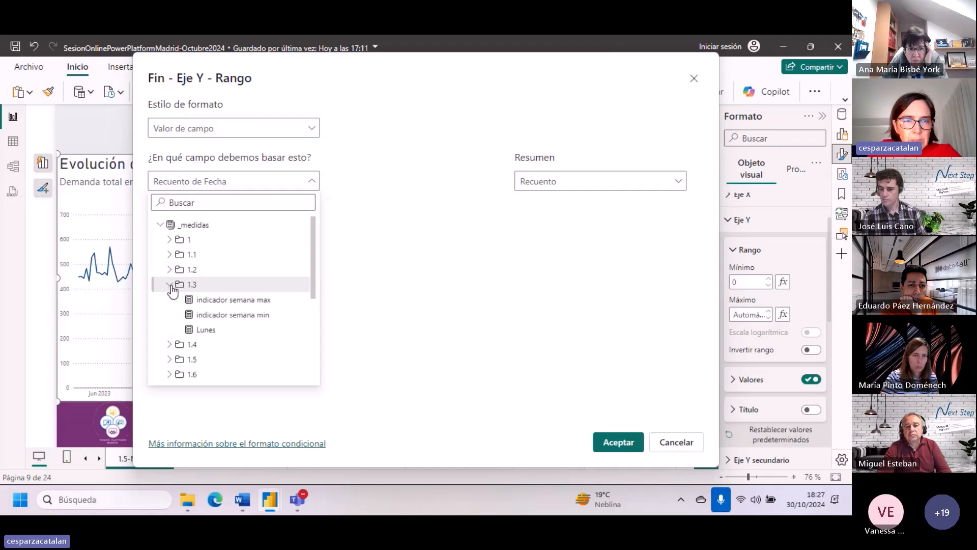
pyautogui.click(169, 344)
pyautogui.scroll(-3, 168, 326)
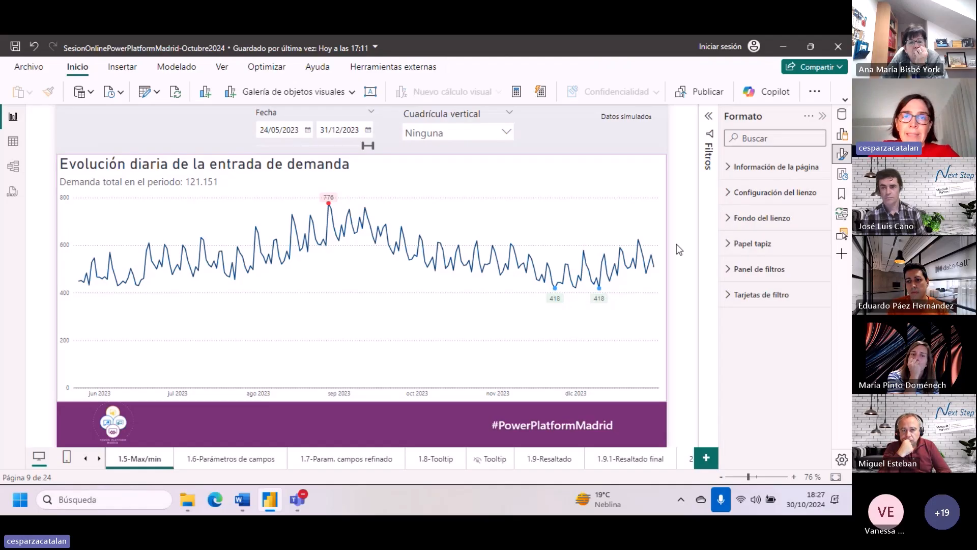
# Step: On the page 1.6-Parámetros de campos, clear the Fecha selection and set Días a resaltar to Ninguno
pyautogui.click(248, 461)
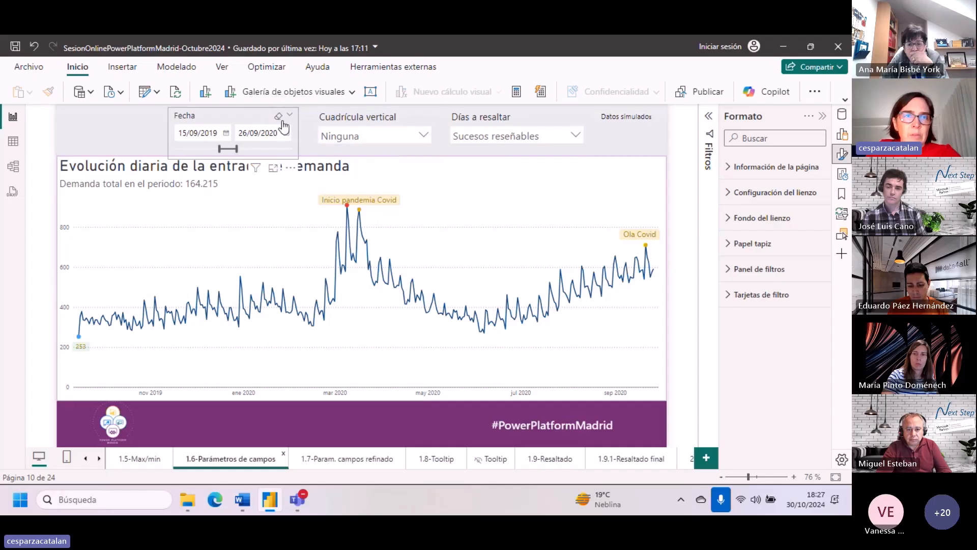
pyautogui.click(278, 119)
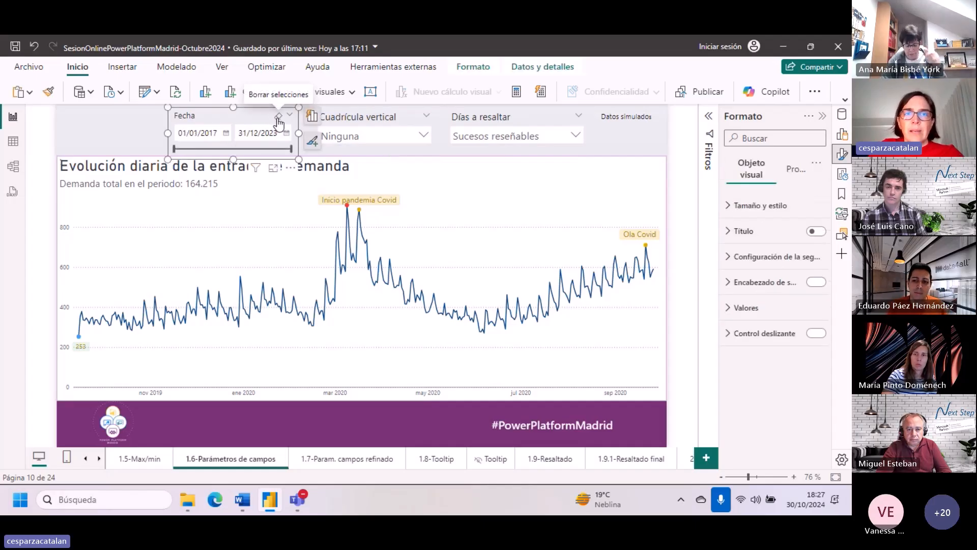
pyautogui.click(491, 136)
pyautogui.click(490, 154)
# Step: Mark the demand peaks near early 2018, early 2020 and the end of 2022 with red rectangles, and clear the annotations
pyautogui.hotkey('ctrl', '2')
pyautogui.moveTo(311, 183); pyautogui.dragTo(390, 234)
pyautogui.moveTo(554, 208); pyautogui.dragTo(594, 232)
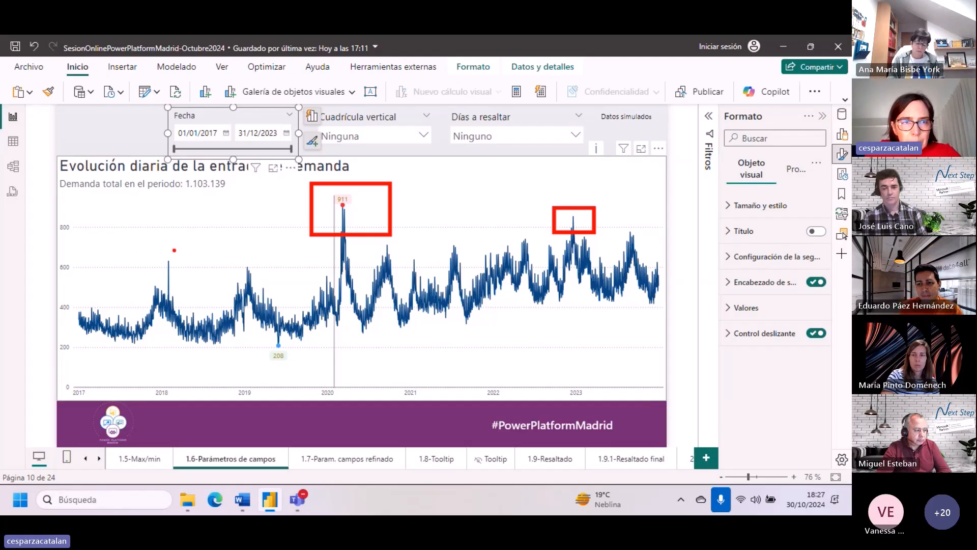
pyautogui.moveTo(155, 250); pyautogui.dragTo(184, 281)
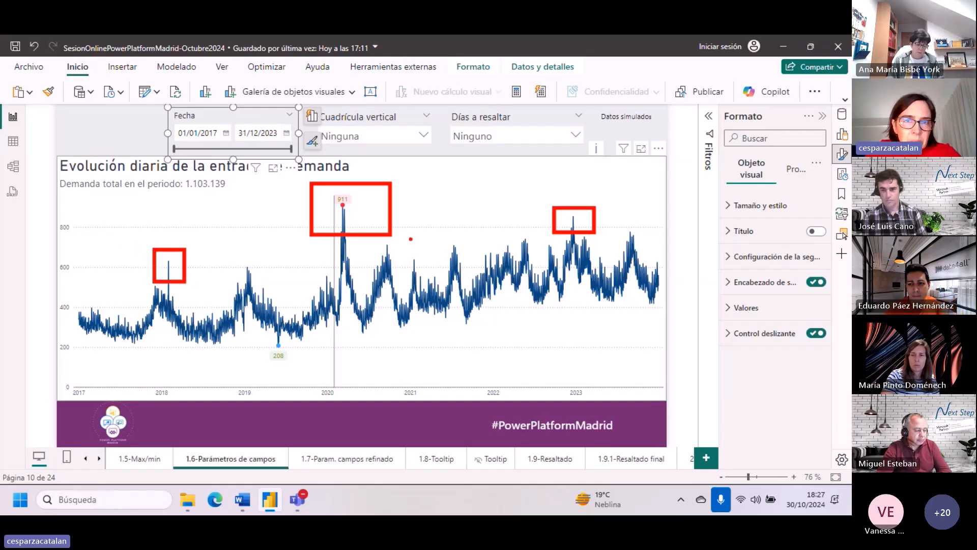
pyautogui.press('Escape')
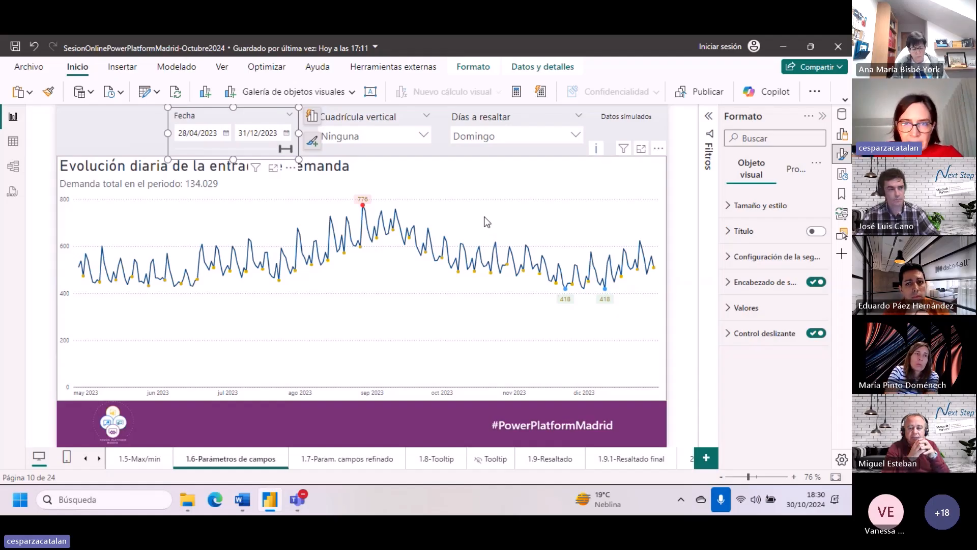
# Step: Highlight Lunes and after that Miércoles on the line chart with the Días a resaltar slicer
pyautogui.click(488, 136)
pyautogui.click(481, 188)
pyautogui.click(500, 140)
pyautogui.scroll(-2, 495, 178)
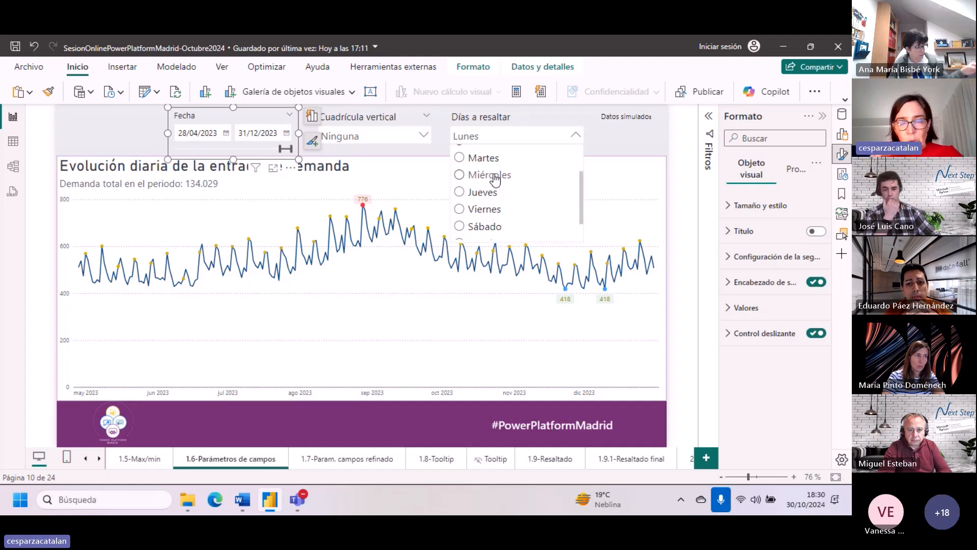
pyautogui.click(490, 174)
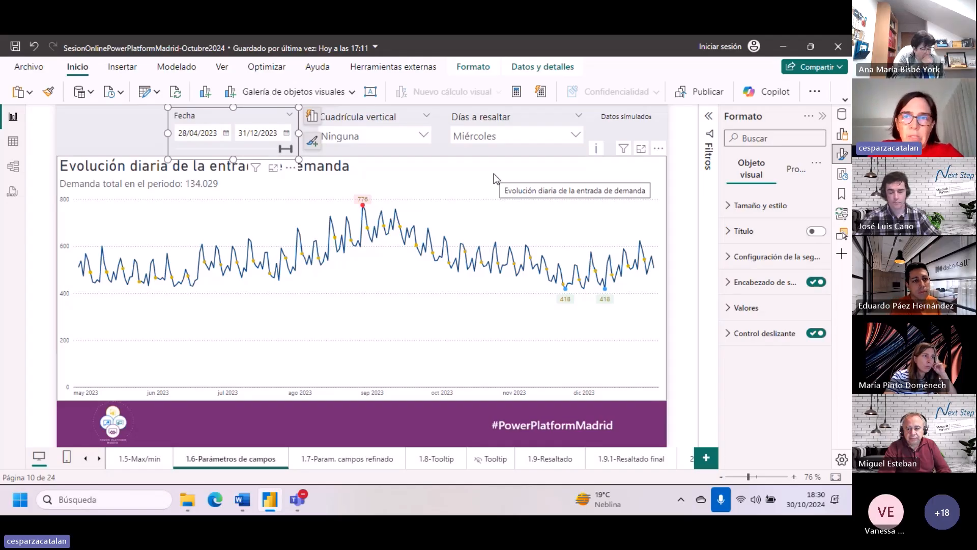
# Step: Change the highlighted days on the line chart to Festivos
pyautogui.click(506, 139)
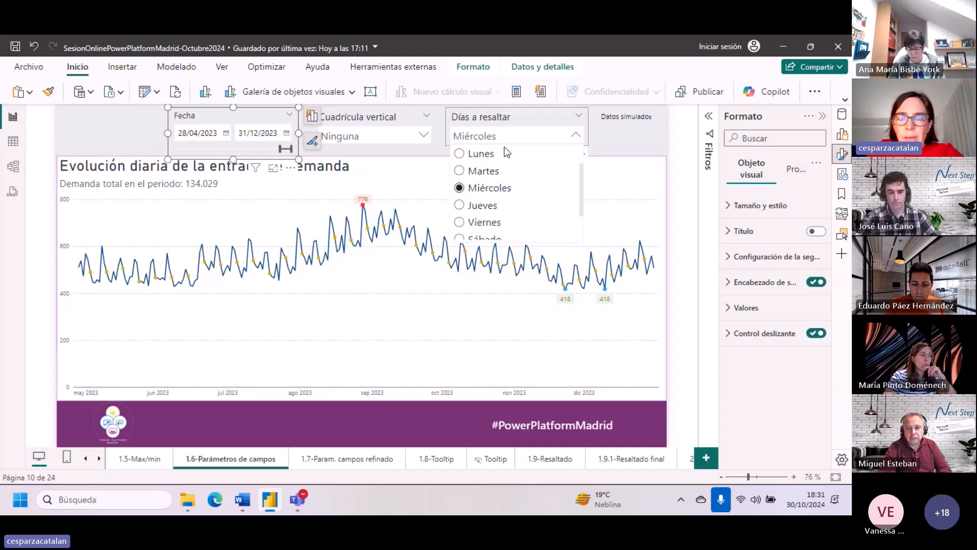
pyautogui.scroll(-1, 506, 162)
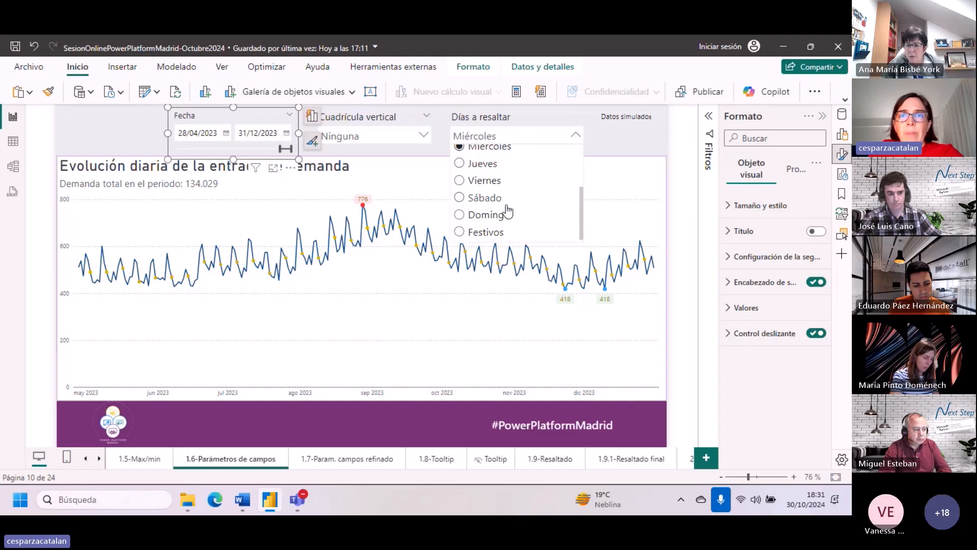
pyautogui.click(461, 232)
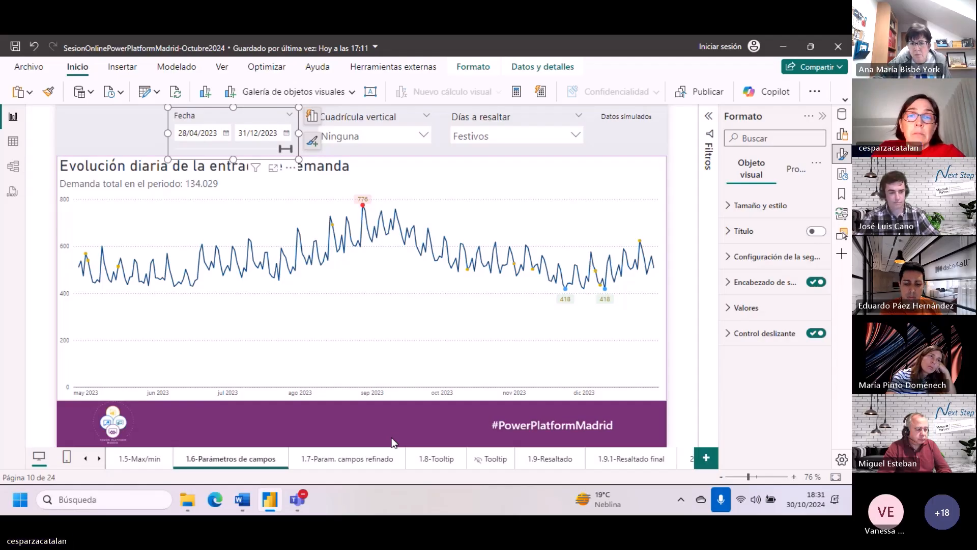
# Step: Set the Días a resaltar slicer to Ninguno and deselect the visuals
pyautogui.click(513, 138)
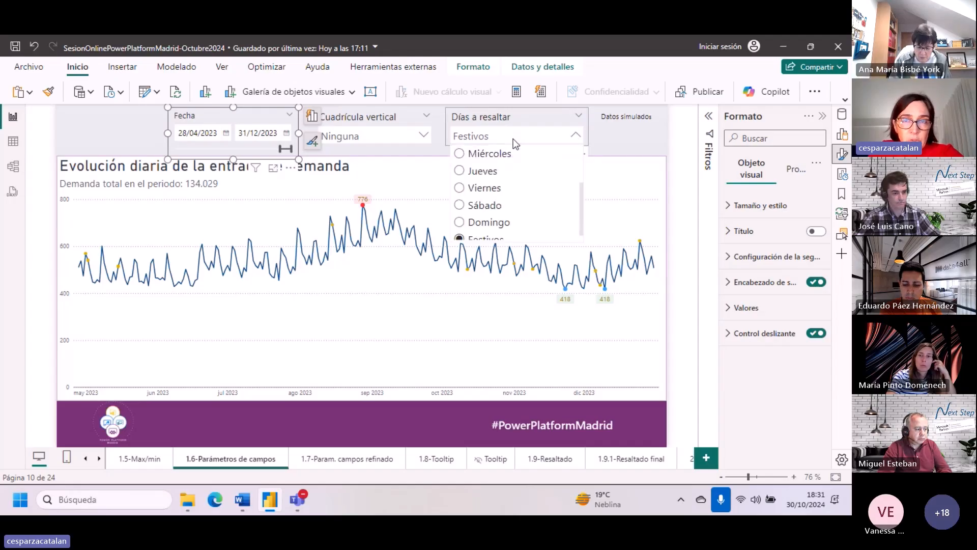
pyautogui.scroll(3, 523, 151)
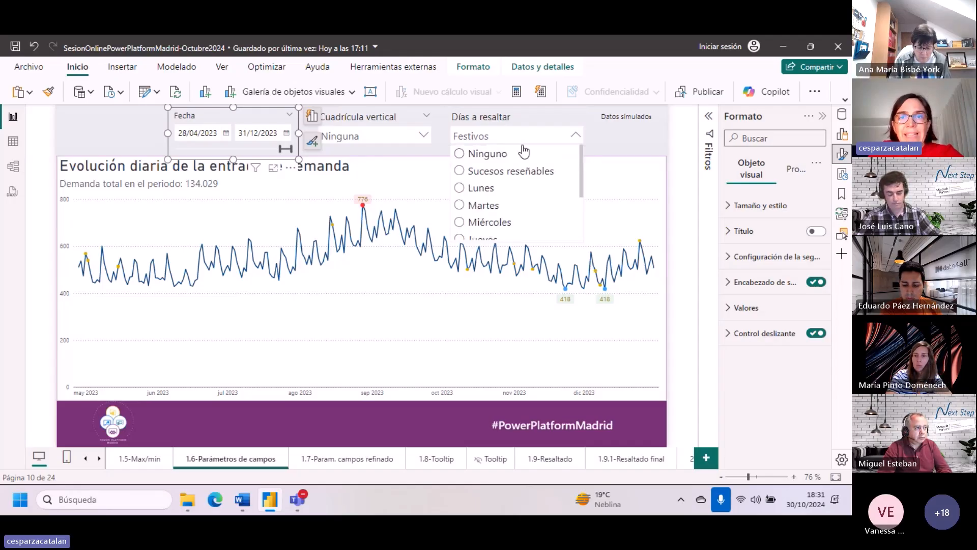
pyautogui.click(523, 152)
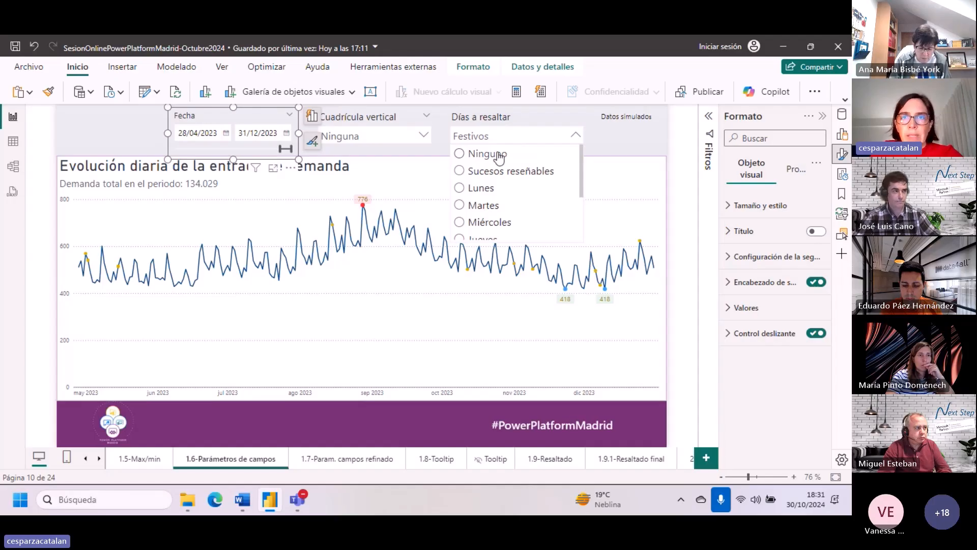
pyautogui.click(631, 147)
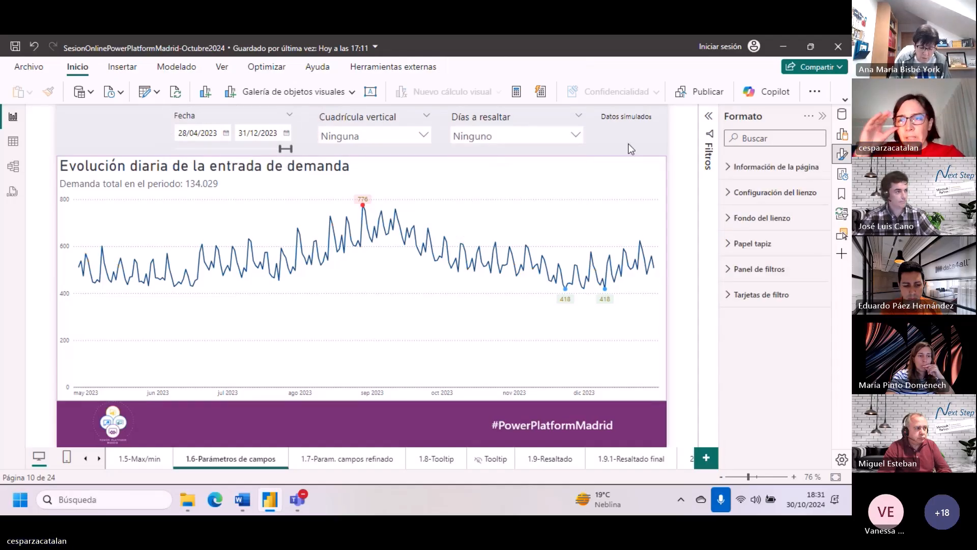
# Step: List the measures in folder 1.6 with their full names readable, and show the complete DAX formula of the Domingo measure
pyautogui.click(841, 114)
pyautogui.click(732, 254)
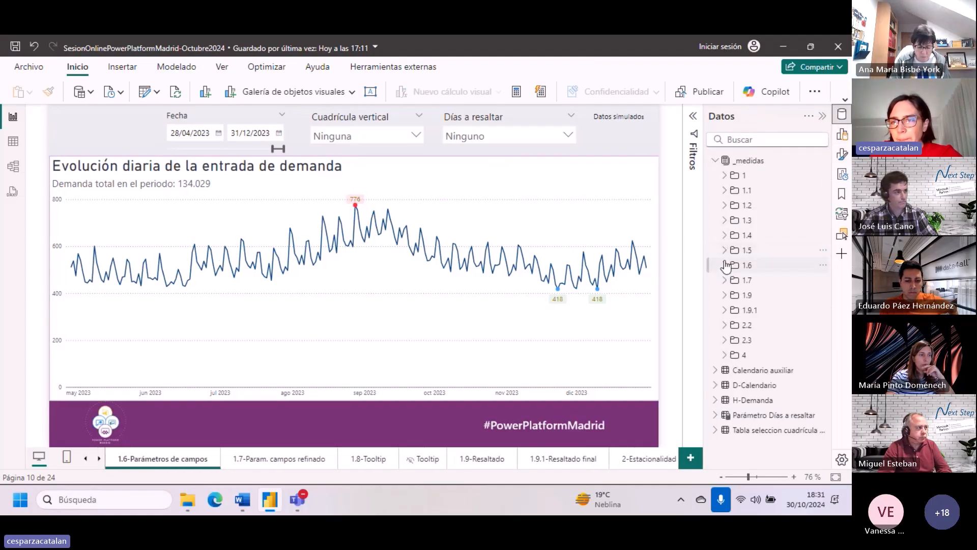
pyautogui.click(726, 263)
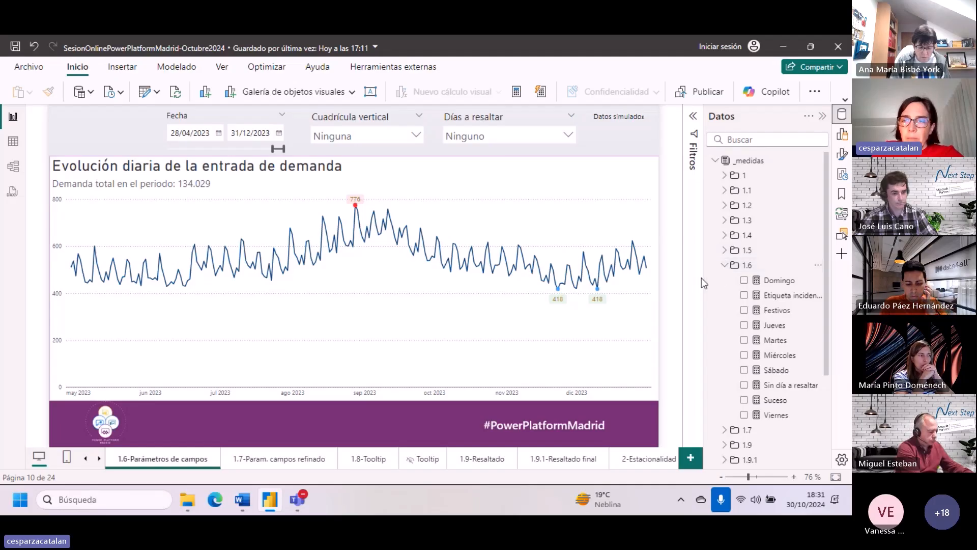
pyautogui.moveTo(706, 279); pyautogui.dragTo(686, 279)
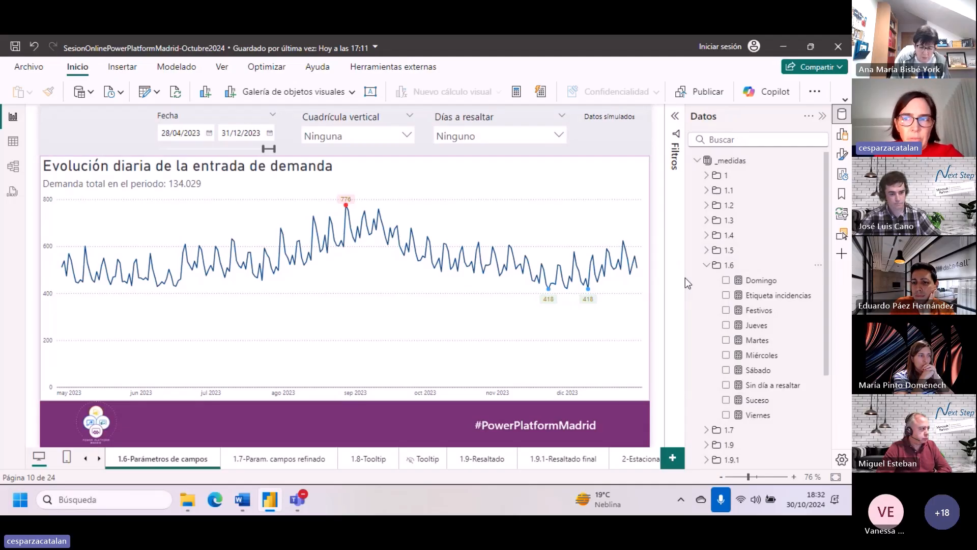
pyautogui.click(760, 281)
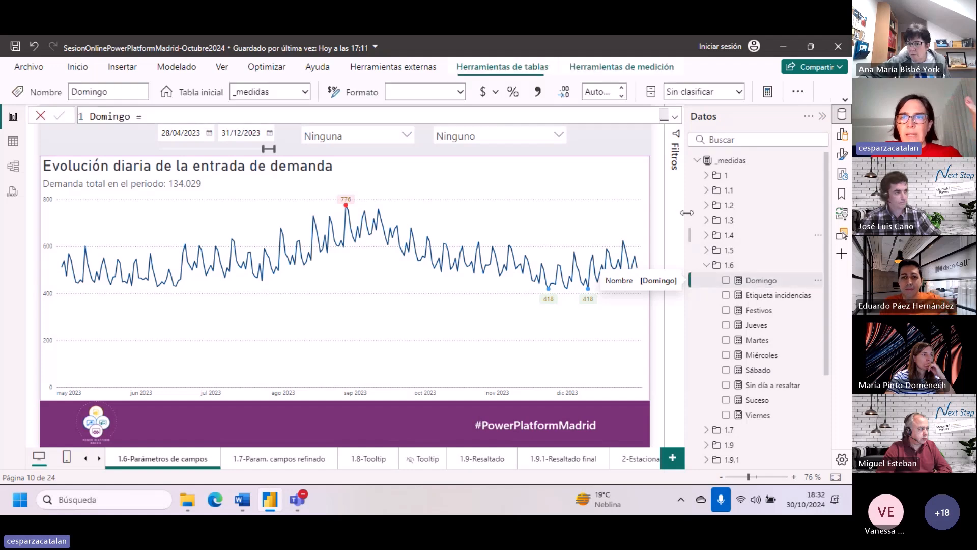
pyautogui.click(677, 117)
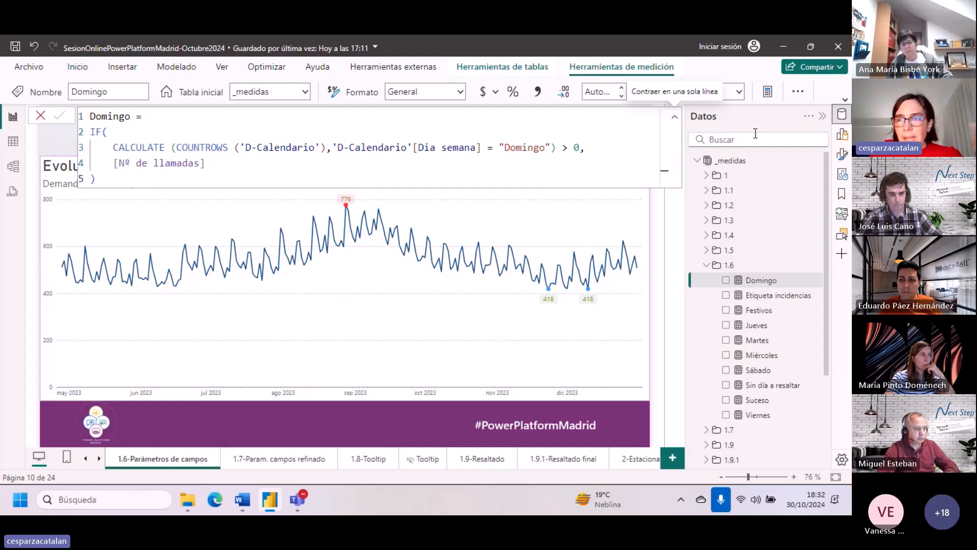
# Step: Review the DAX formulas of the Festivos, Jueves, Suceso and Viernes measures, and collapse the formula bar
pyautogui.click(765, 312)
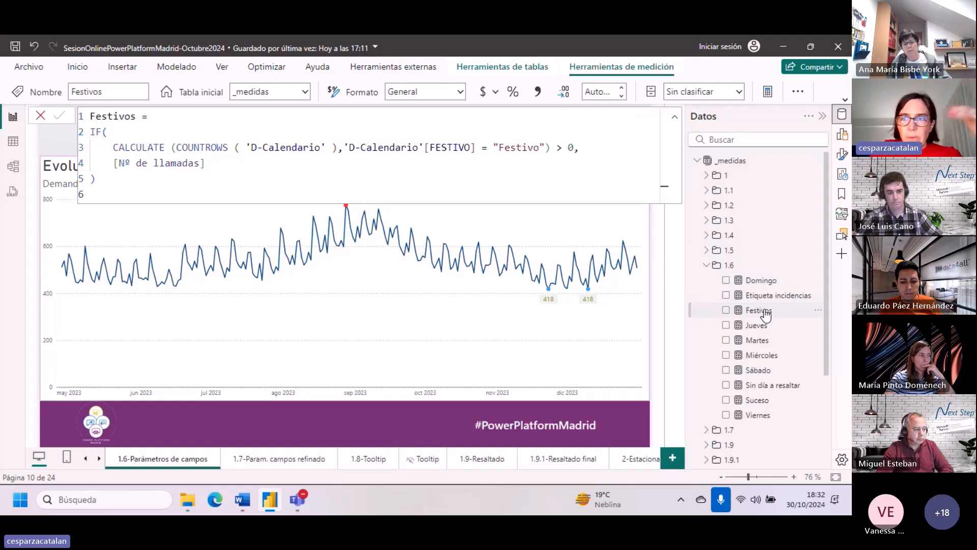
pyautogui.click(761, 329)
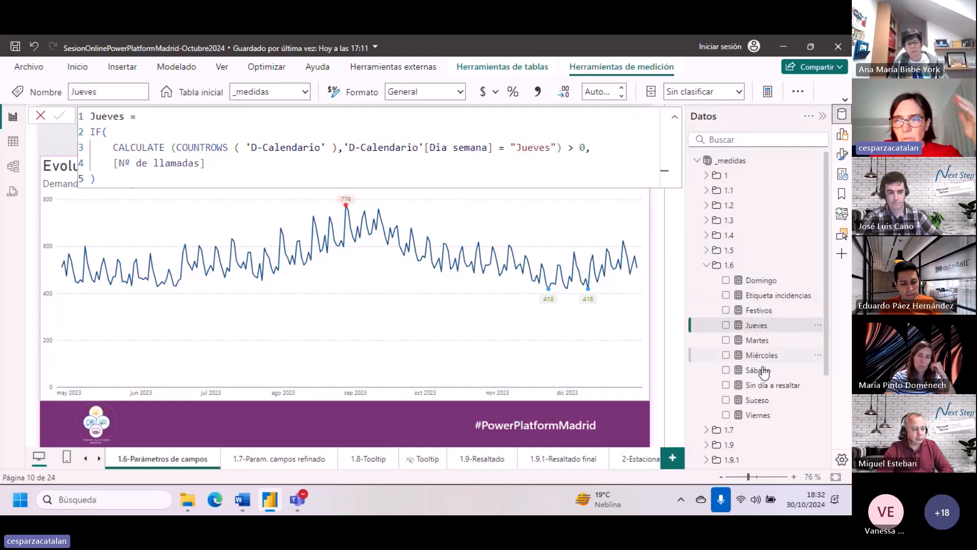
pyautogui.click(758, 401)
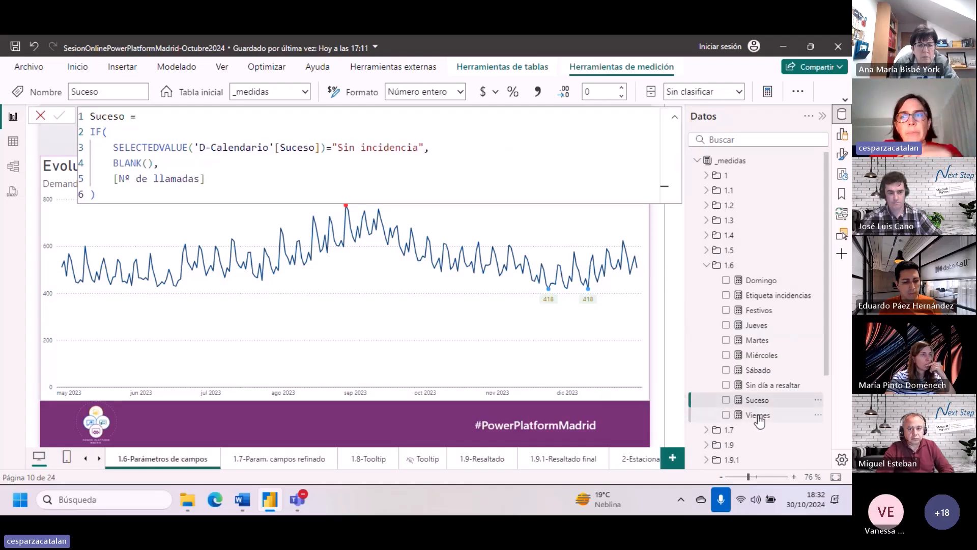
pyautogui.click(758, 417)
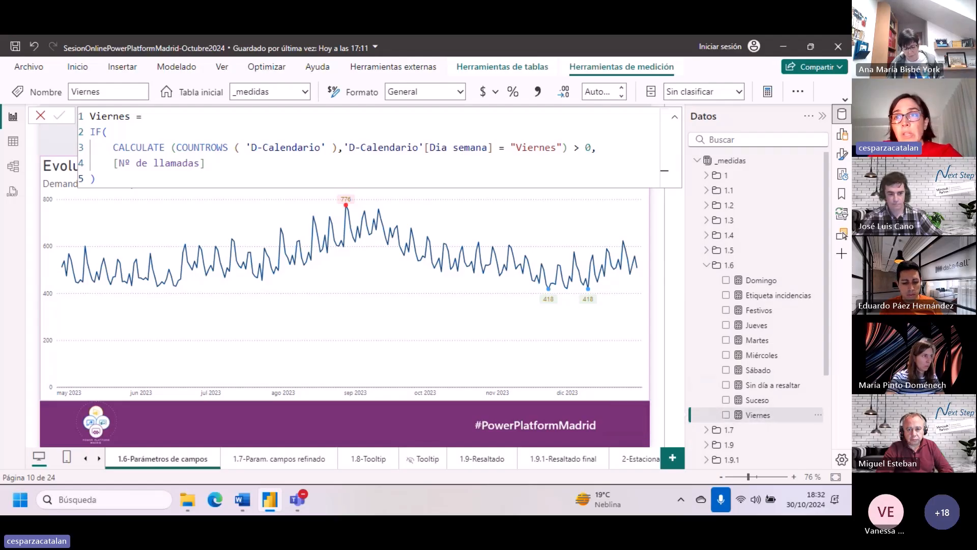
pyautogui.click(674, 117)
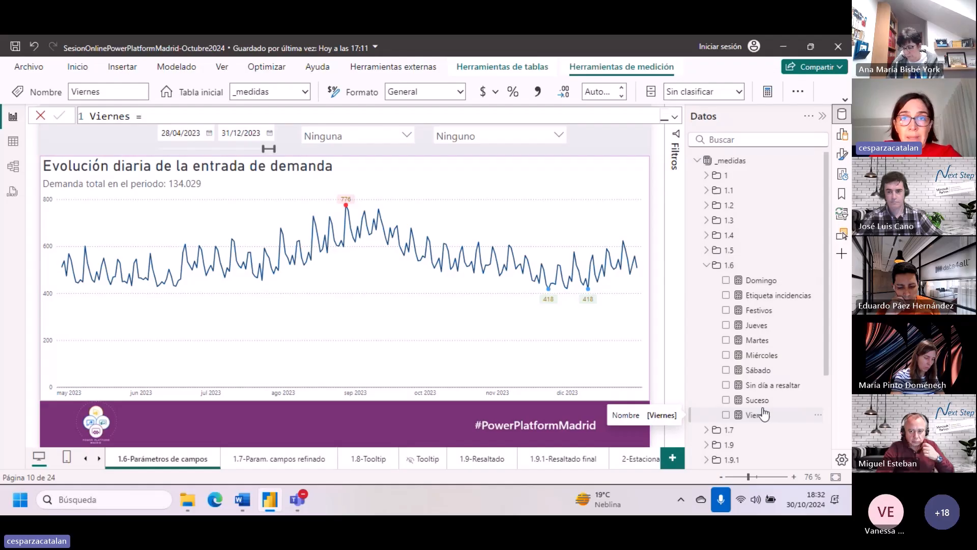
pyautogui.click(628, 139)
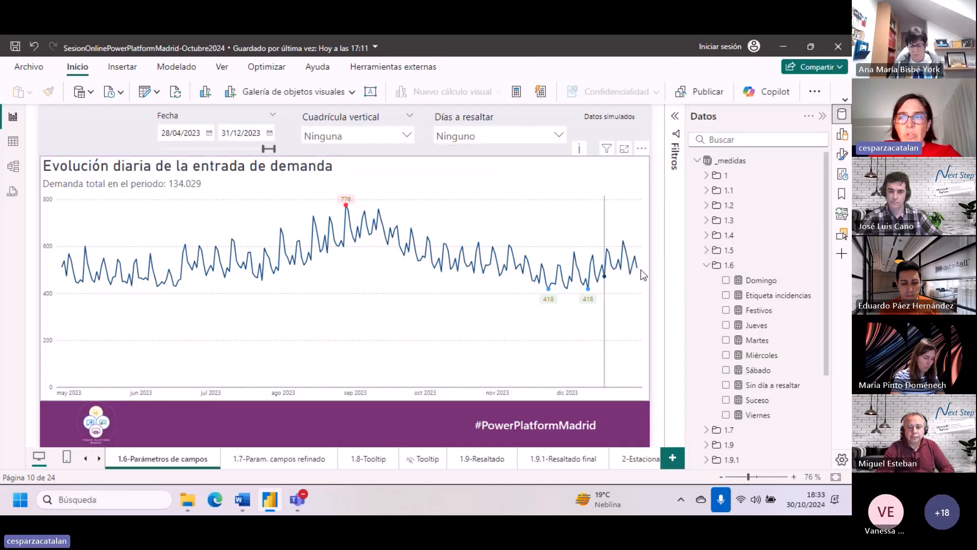
# Step: Open the dialog for creating a new fields parameter to view its settings, and cancel it without creating one
pyautogui.click(844, 100)
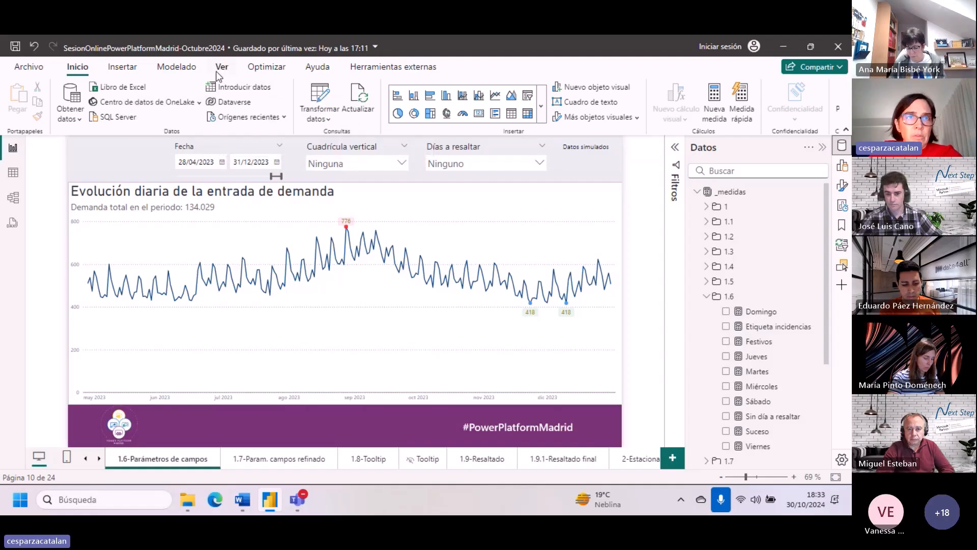
pyautogui.click(177, 67)
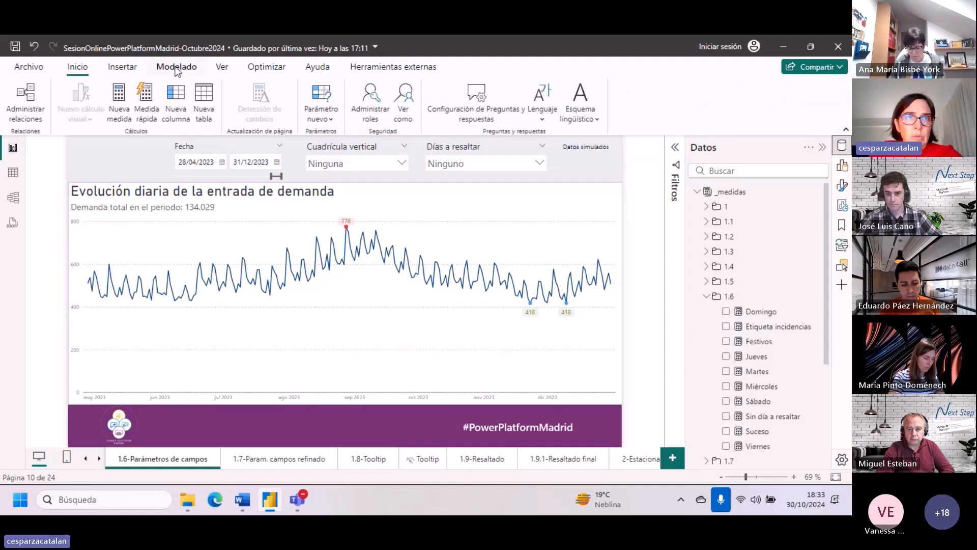
pyautogui.click(330, 120)
pyautogui.click(335, 158)
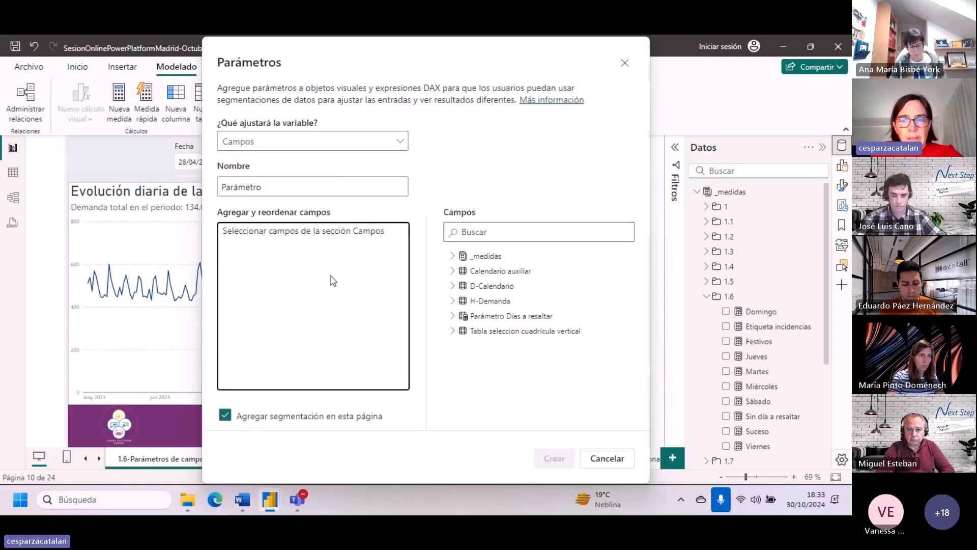
pyautogui.click(610, 462)
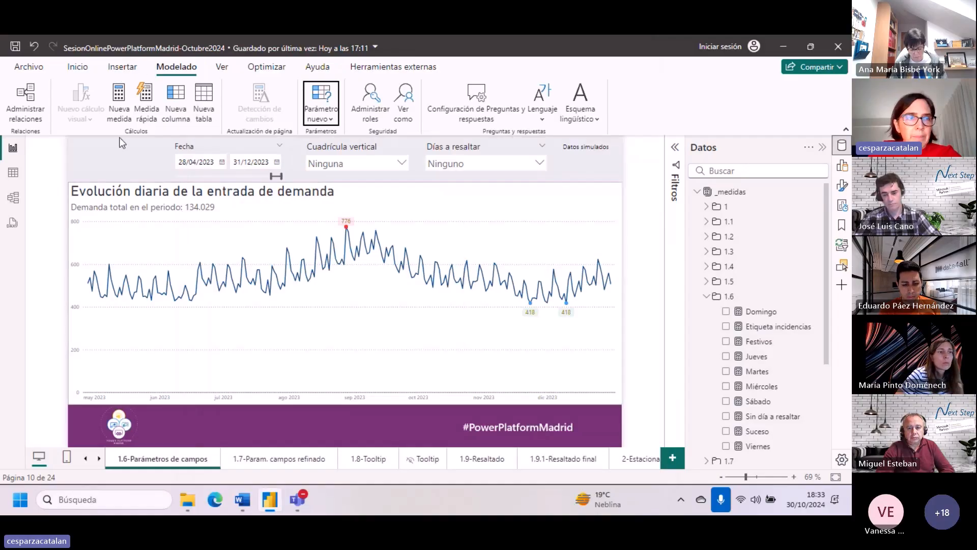
# Step: Review the rows and DAX definition of the Parámetro Días a resaltar table, and return to the report page
pyautogui.click(12, 174)
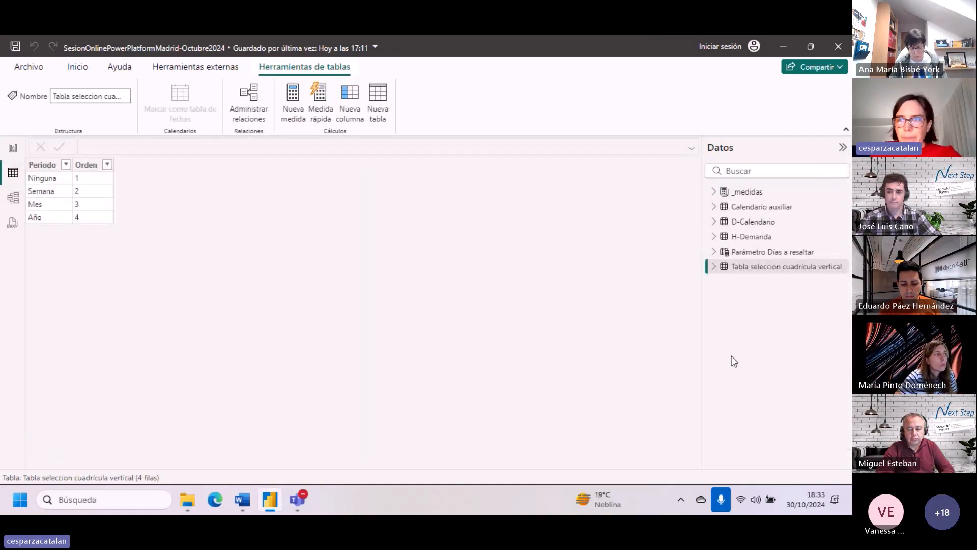
pyautogui.click(738, 253)
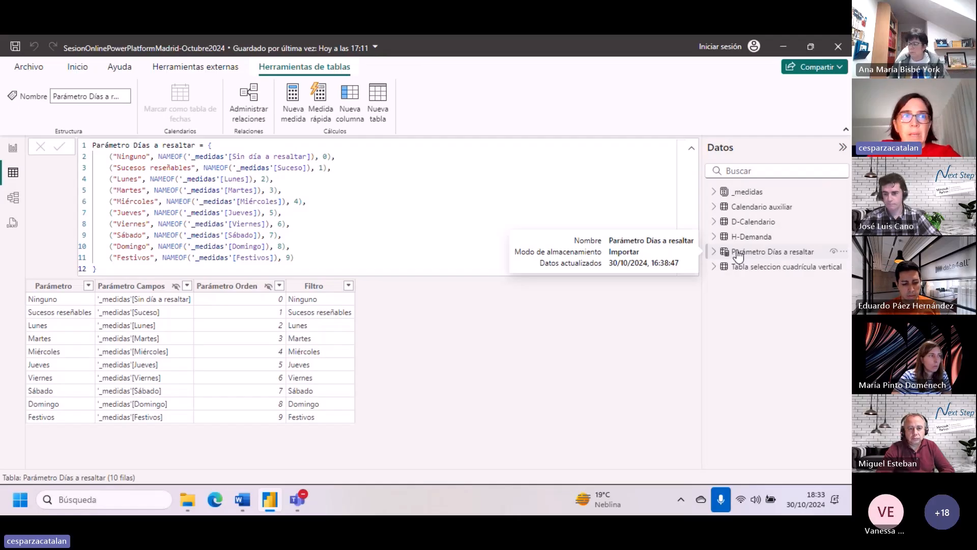
pyautogui.click(13, 148)
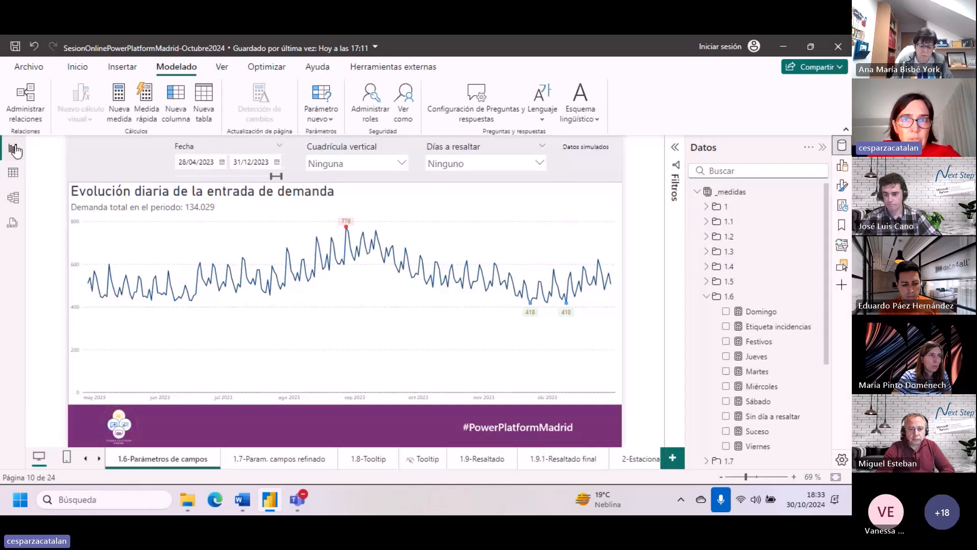
# Step: Select the demand line chart and show the fields assigned to its X and Y axes
pyautogui.click(489, 149)
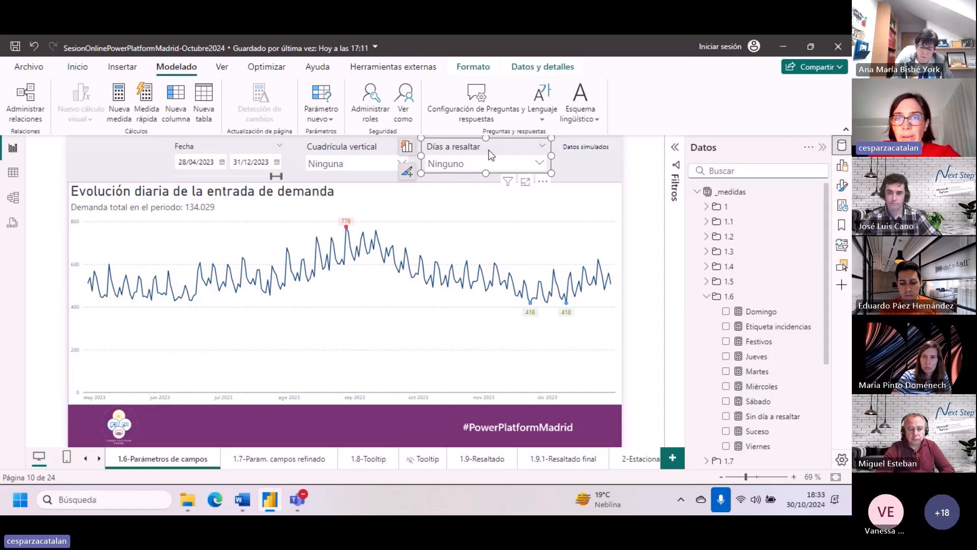
pyautogui.click(462, 198)
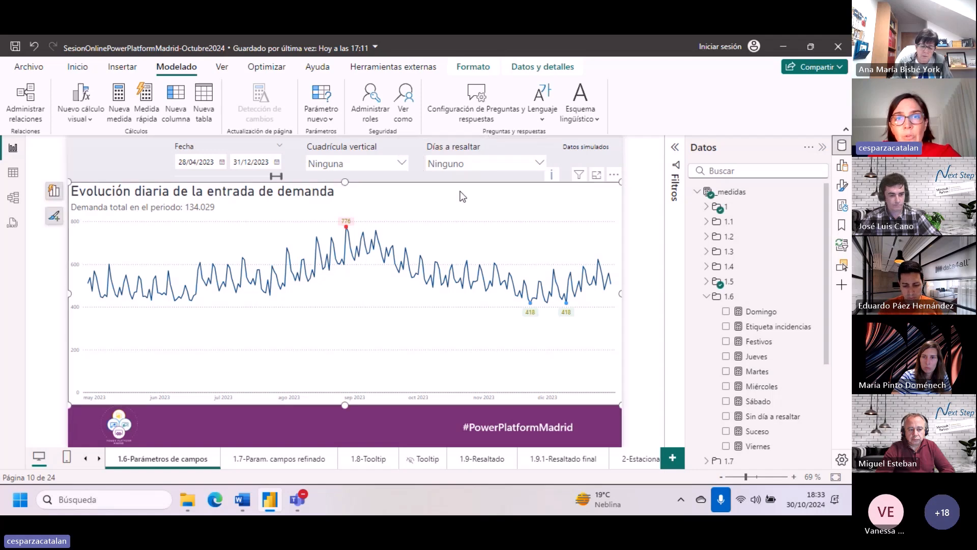
pyautogui.click(54, 190)
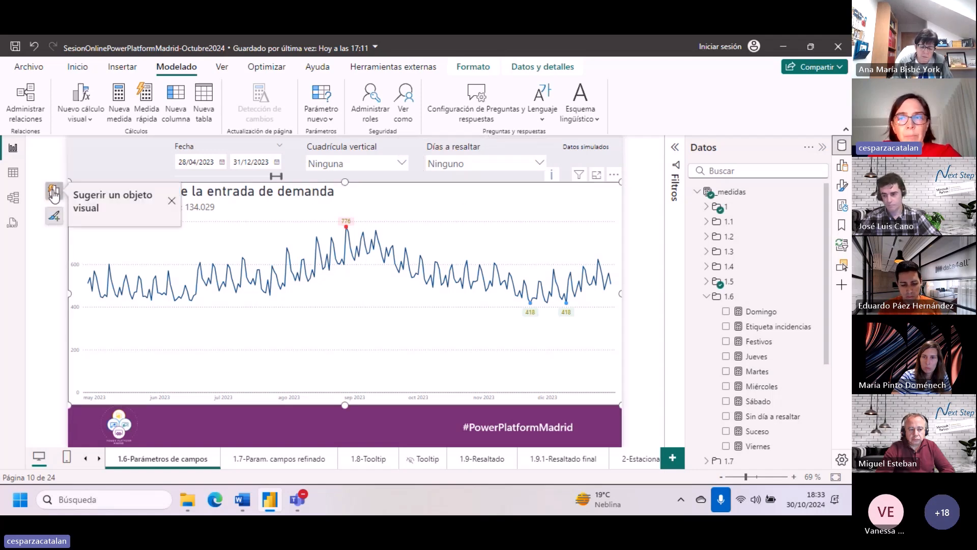
pyautogui.scroll(-3, 744, 331)
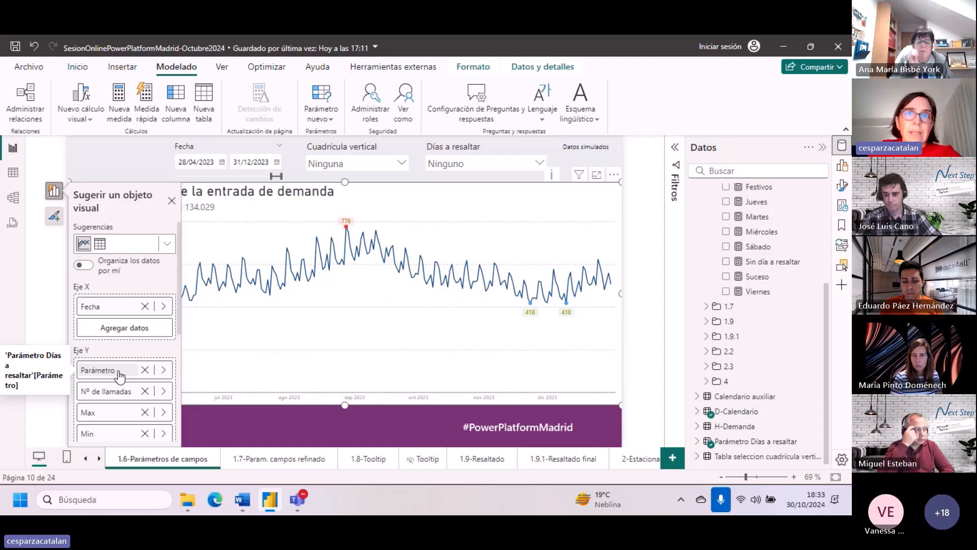
# Step: Browse the options of the Días a resaltar slicer, keeping Ninguno selected
pyautogui.click(468, 163)
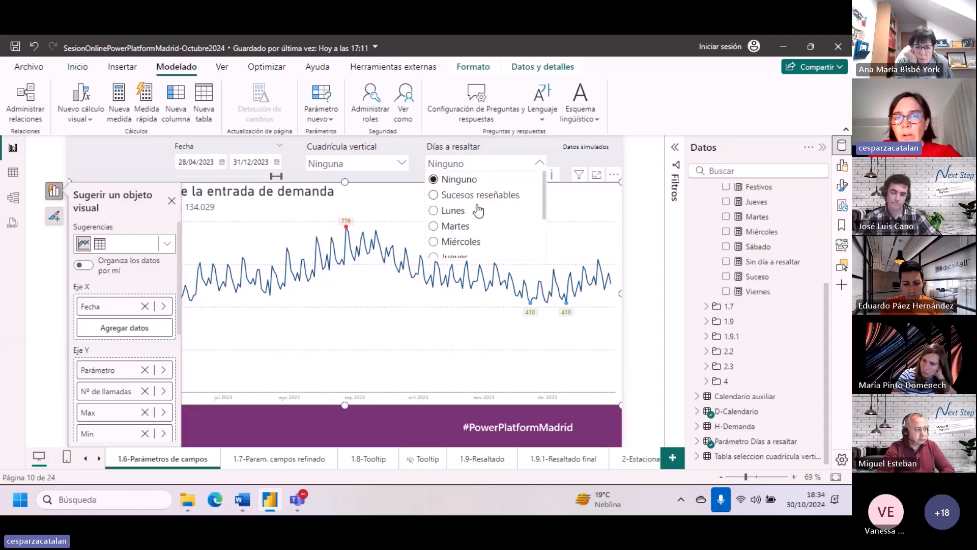
pyautogui.scroll(-2, 488, 191)
pyautogui.scroll(2, 494, 213)
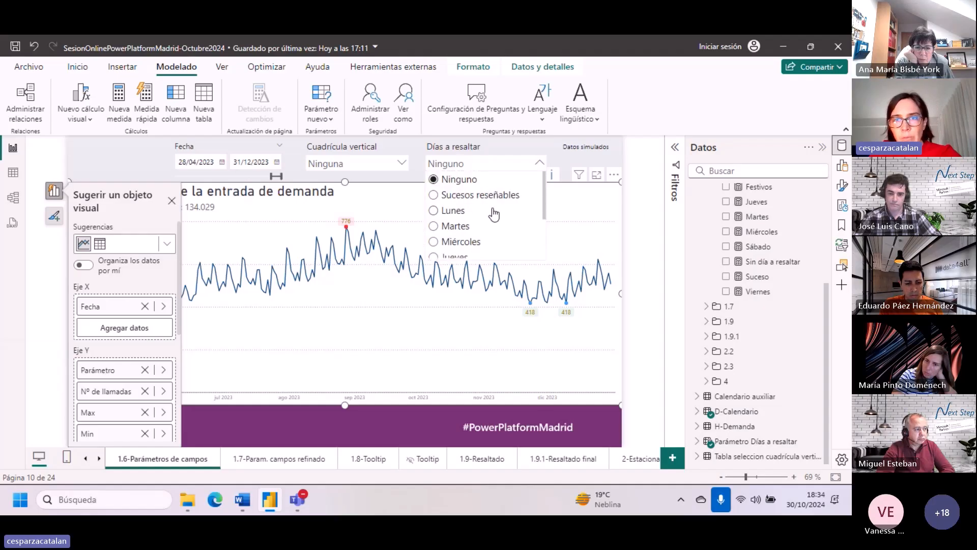
pyautogui.click(463, 187)
# Step: View the DAX formula of the Sin día a resaltar measure in folder 1.6, and deselect everything on the page
pyautogui.scroll(1, 762, 251)
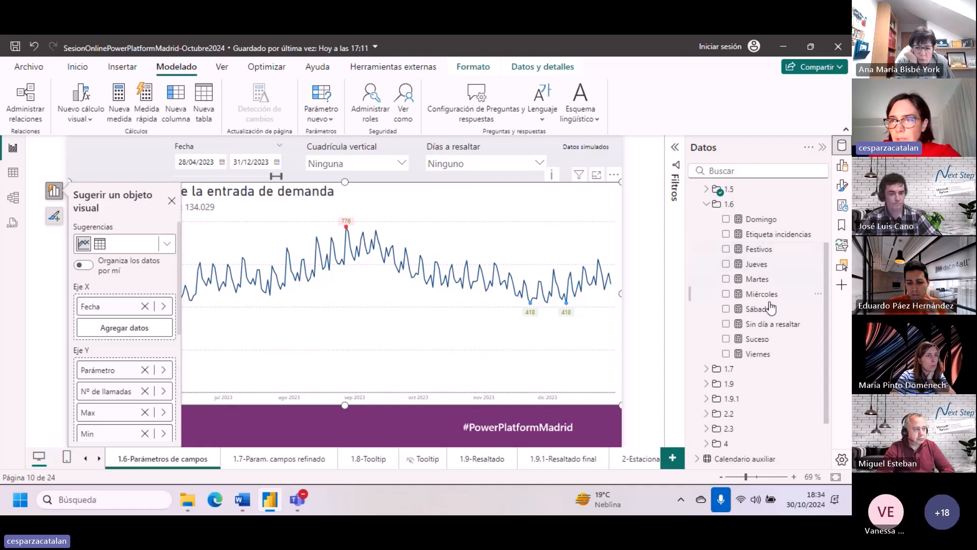
pyautogui.click(767, 324)
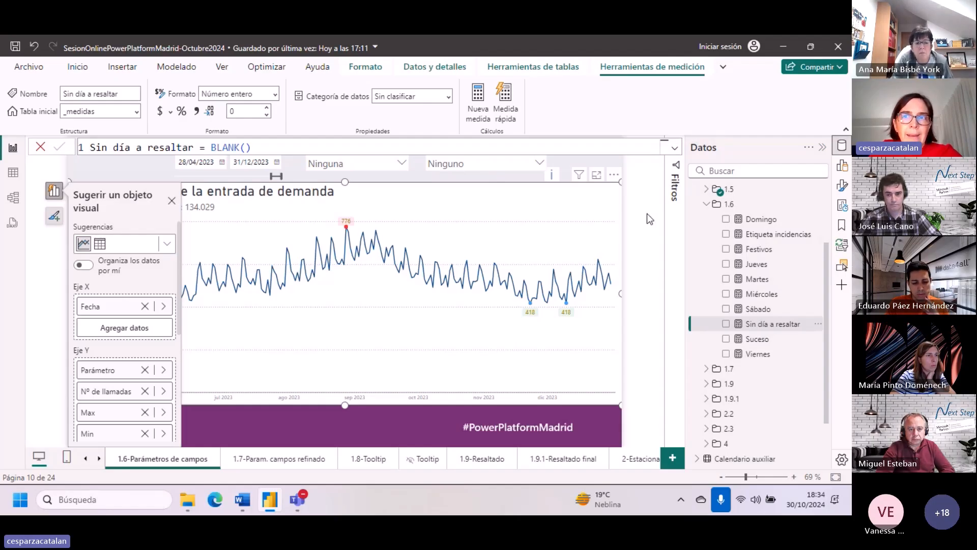
pyautogui.click(599, 215)
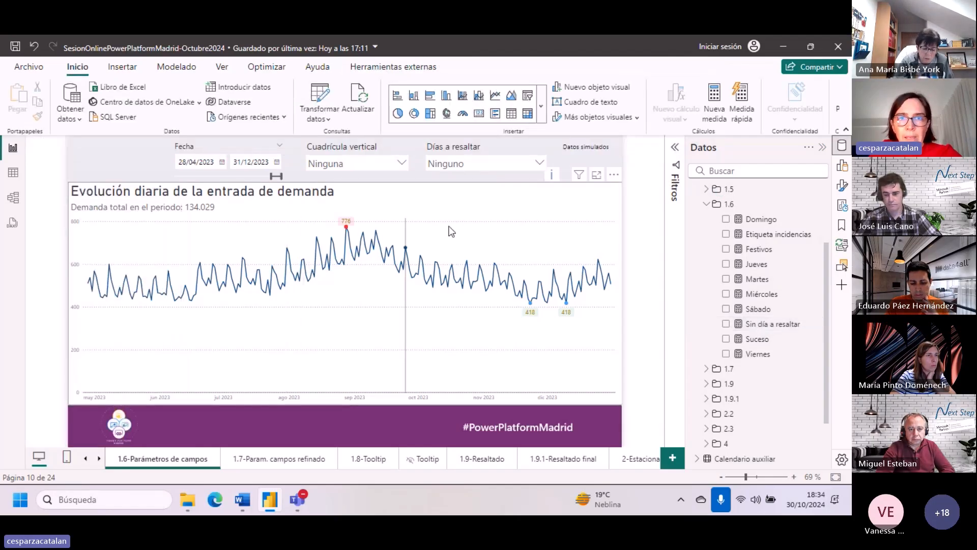
# Step: Clear the Fecha slicer to cover the whole date range, and highlight Lunes on the line chart
pyautogui.click(465, 193)
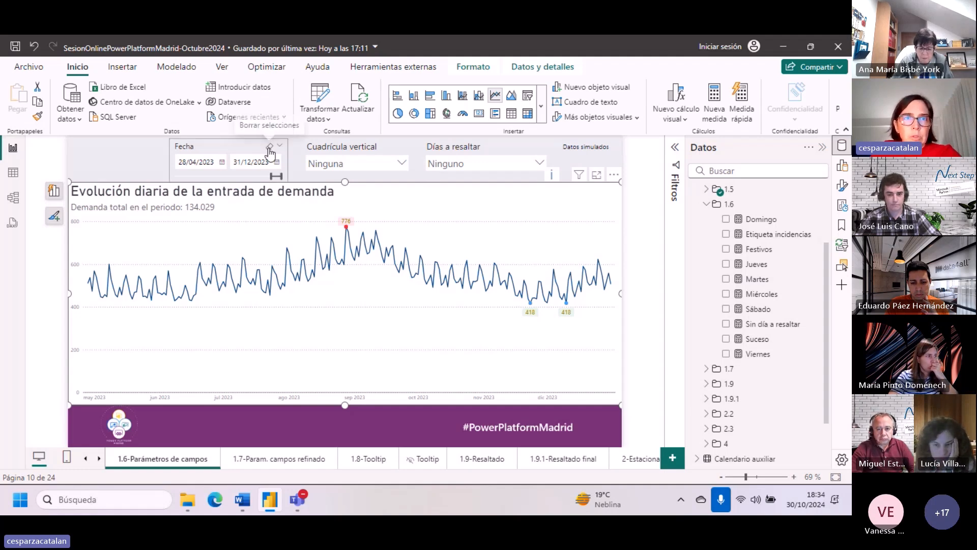
pyautogui.click(270, 147)
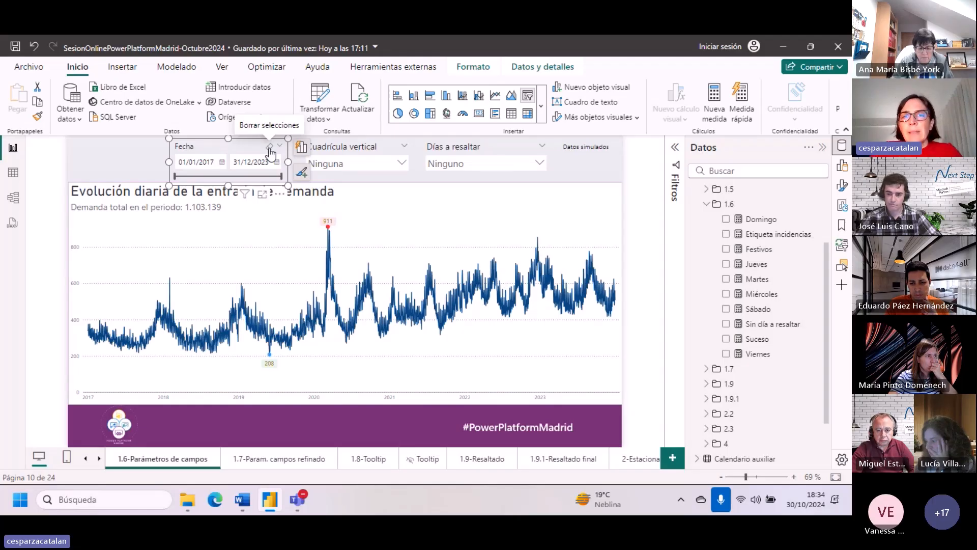
pyautogui.click(539, 163)
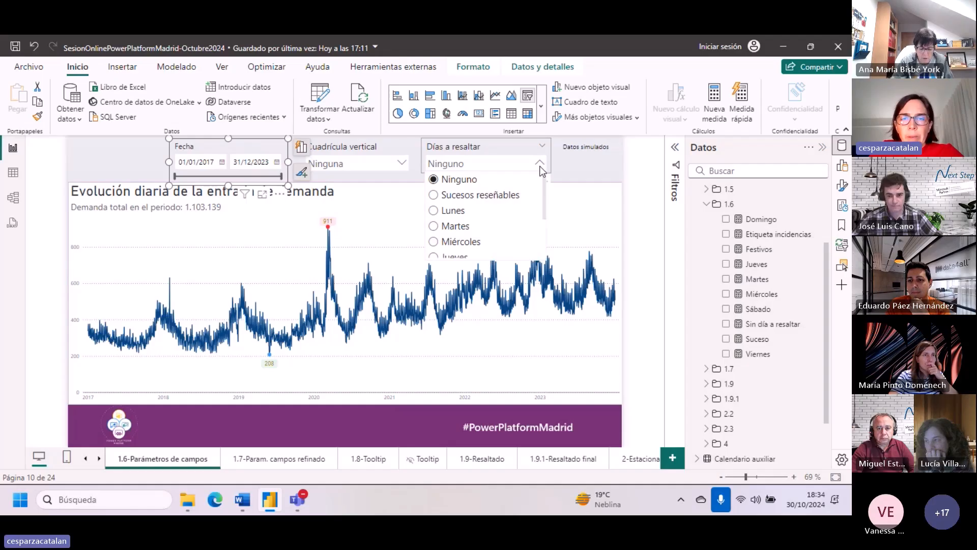
pyautogui.click(459, 215)
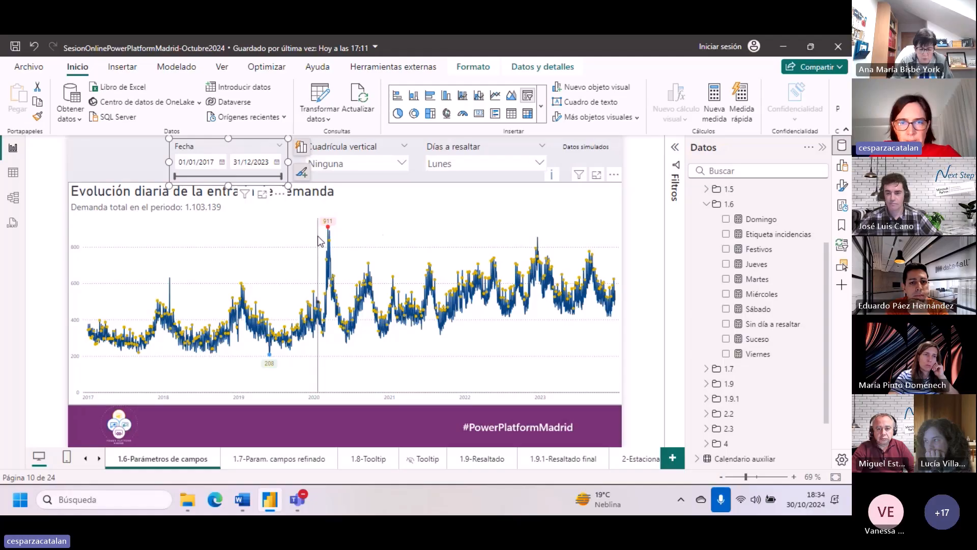
# Step: Set the start date of the Fecha slicer to 10/06/2022, and change the highlighted days to Martes
pyautogui.moveTo(175, 175); pyautogui.dragTo(259, 188)
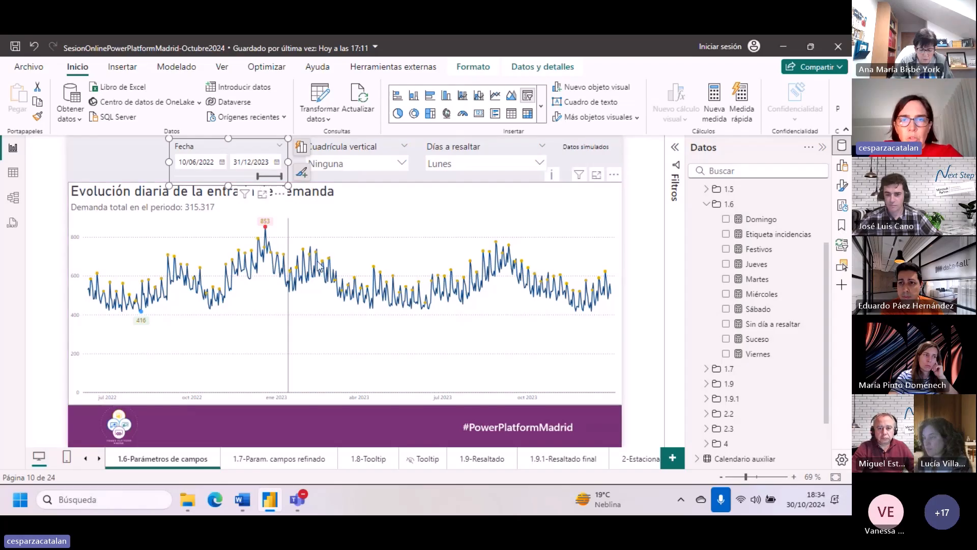
pyautogui.click(465, 165)
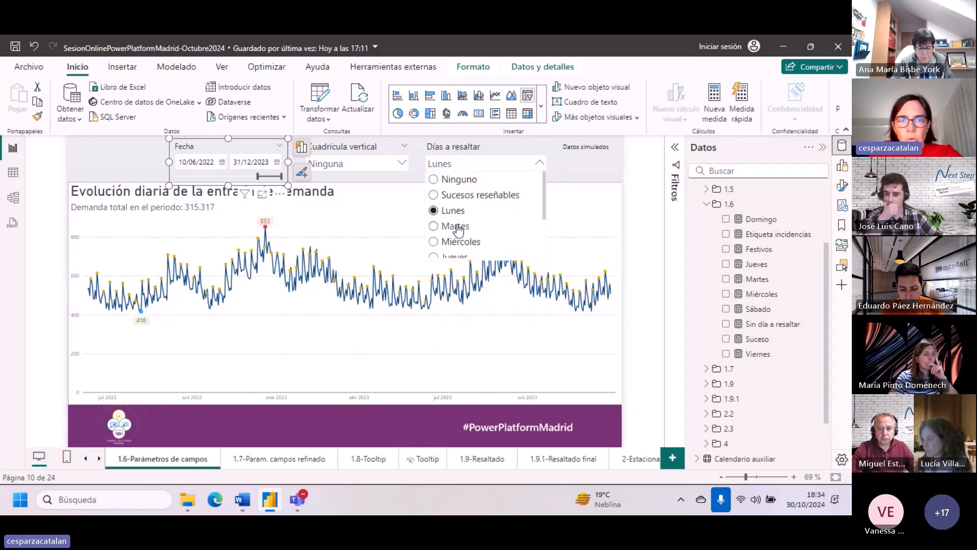
pyautogui.click(457, 227)
# Step: Change the highlighted days to Miércoles, and narrow the Fecha slicer to start at 06/03/2023
pyautogui.click(449, 168)
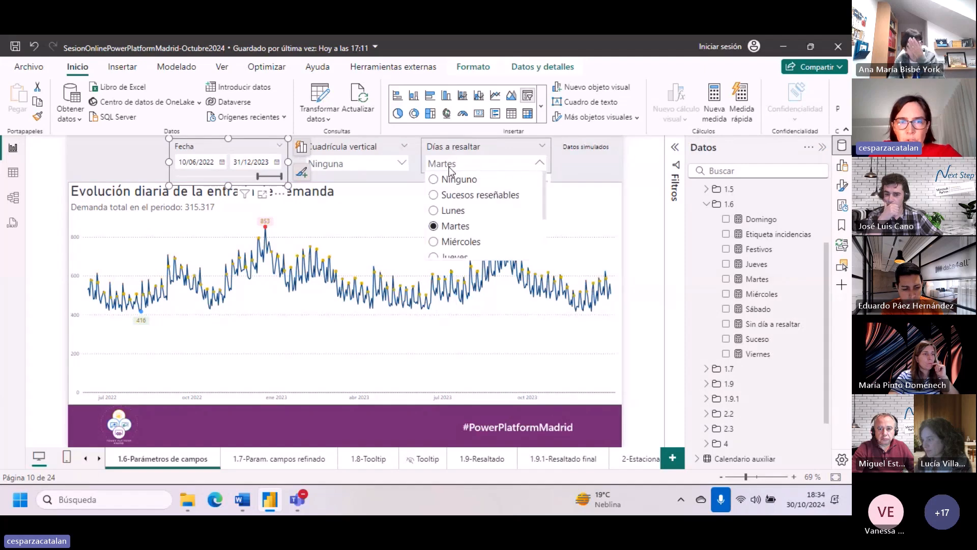
pyautogui.click(458, 243)
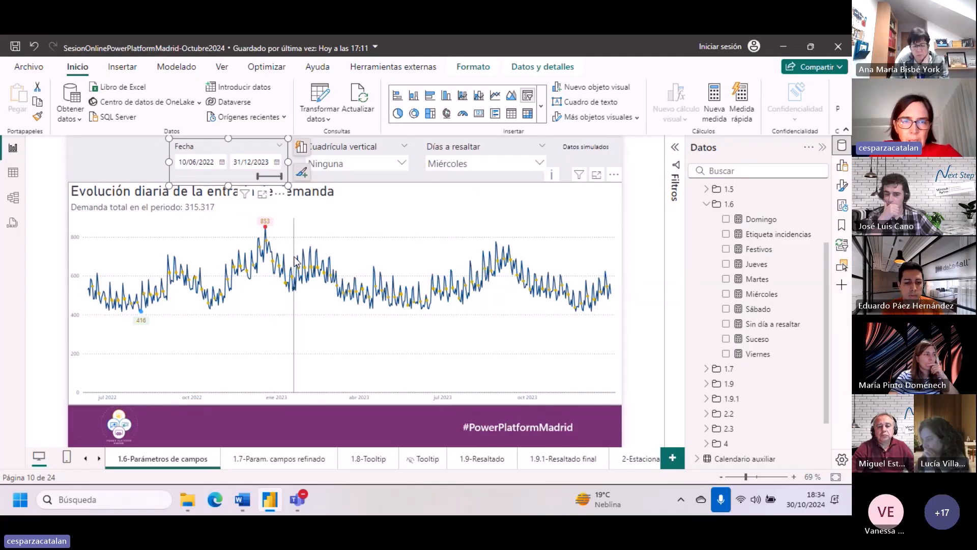
pyautogui.moveTo(257, 176); pyautogui.dragTo(273, 178)
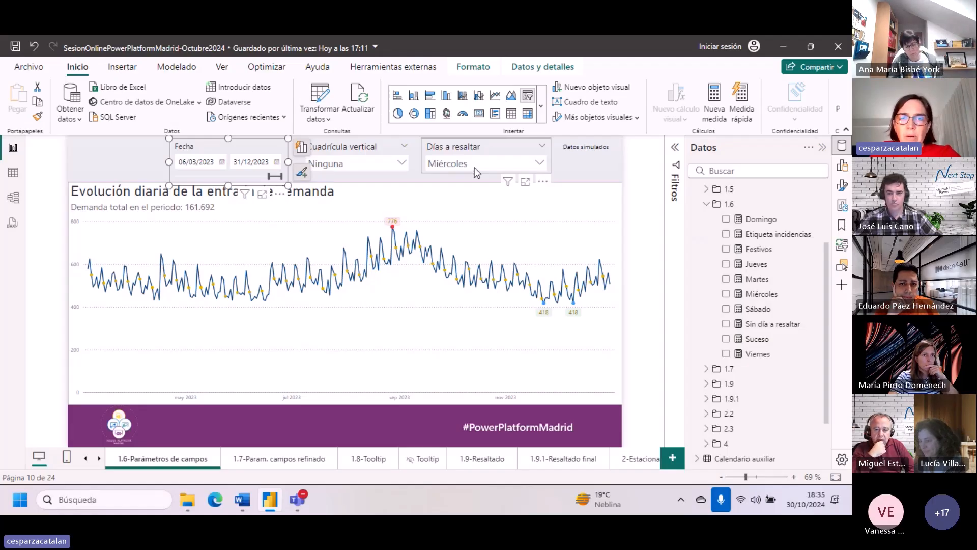
pyautogui.moveTo(403, 246)
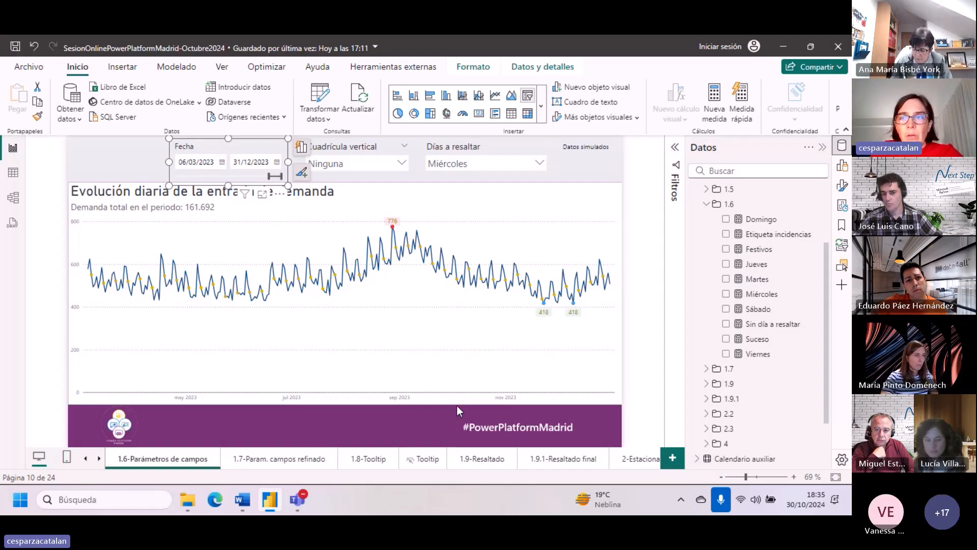
# Step: Collapse measure folder 1.6, review the complete DAX formula of the Max DEF measure in folder 1.7, and collapse the formula bar
pyautogui.click(706, 204)
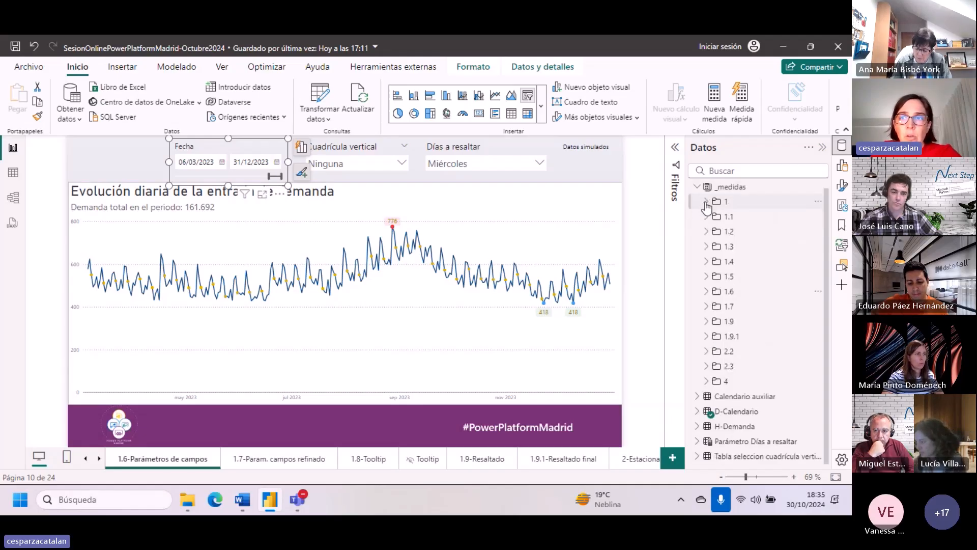
pyautogui.click(707, 305)
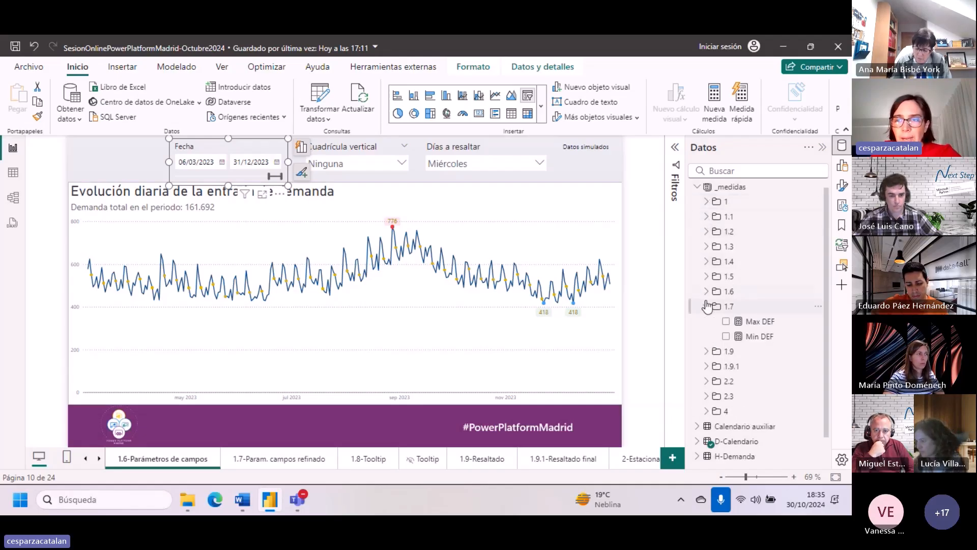
pyautogui.click(760, 322)
pyautogui.click(675, 149)
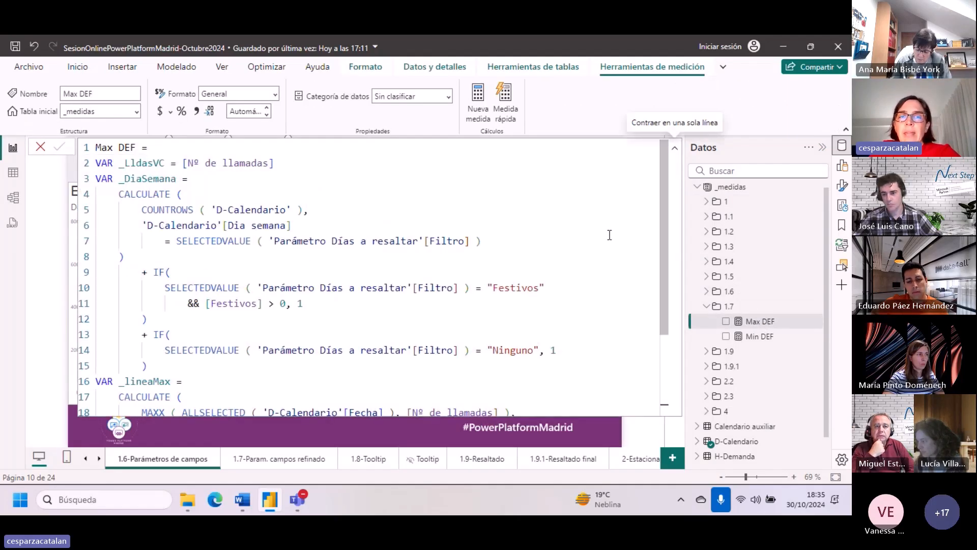
pyautogui.scroll(-2, 580, 284)
pyautogui.scroll(3, 581, 284)
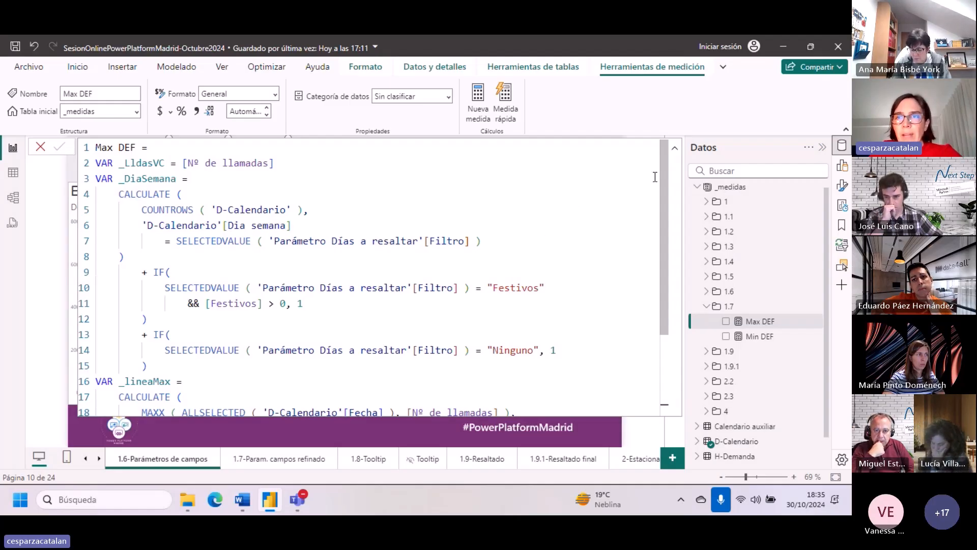
pyautogui.click(674, 148)
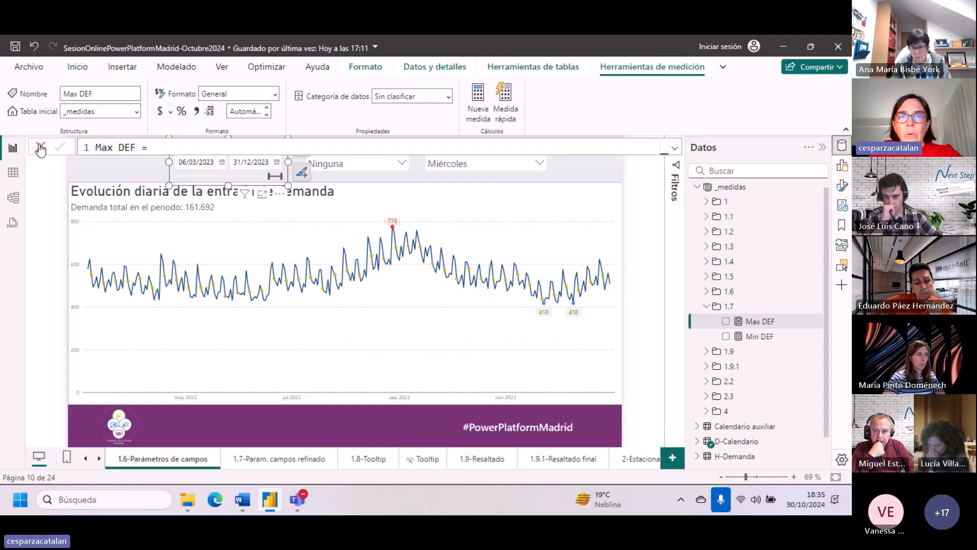
# Step: Look through the day options of the Días a resaltar slicer down to Festivos, and close it keeping Miércoles
pyautogui.click(533, 163)
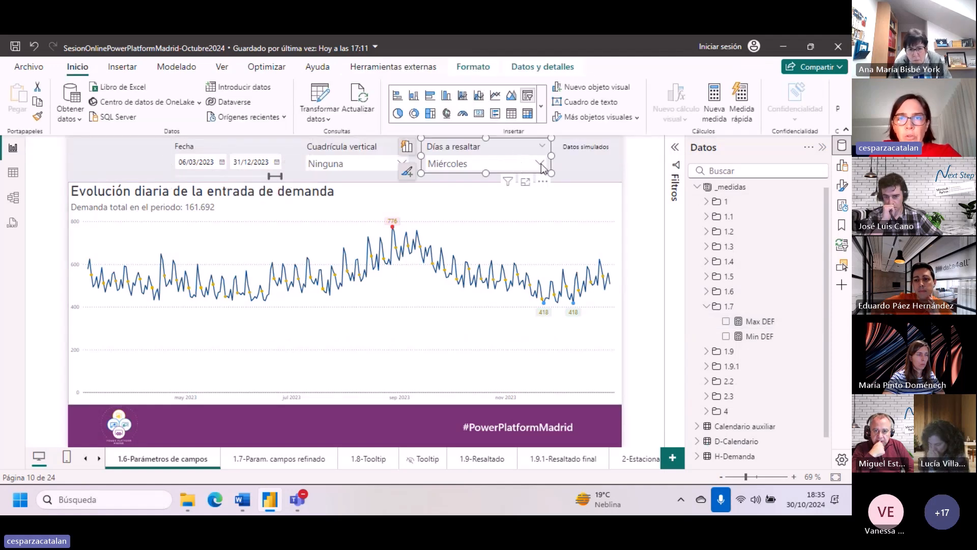
pyautogui.click(542, 163)
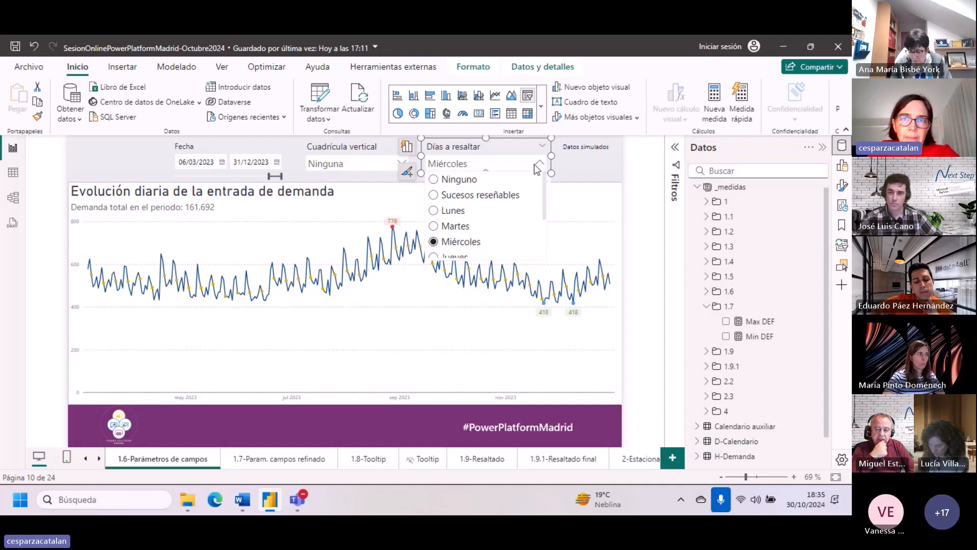
pyautogui.scroll(-2, 473, 219)
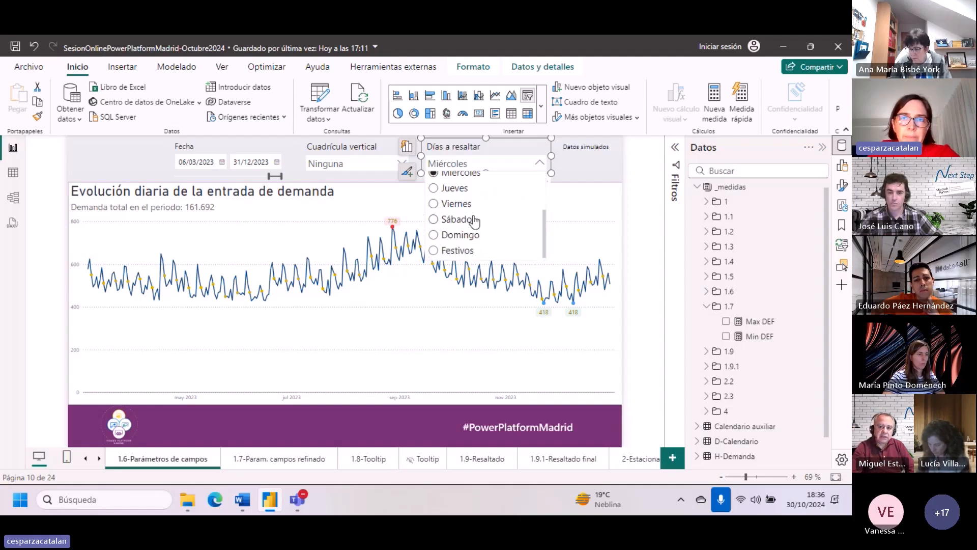
pyautogui.click(572, 174)
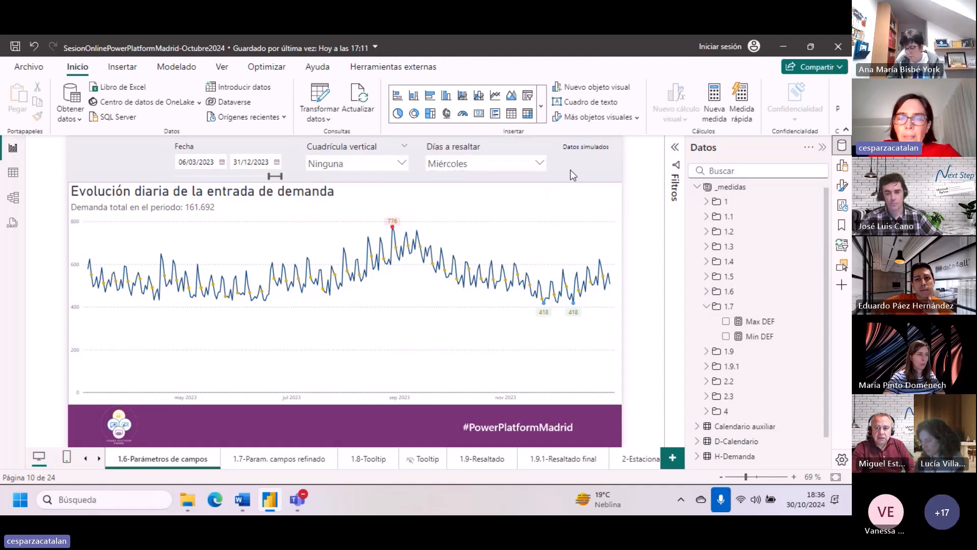
# Step: Open page 1.7-Param. campos refinado, highlight Lunes in the Días a resaltar slicer, and inspect the chart's maximum point
pyautogui.click(295, 450)
pyautogui.click(505, 162)
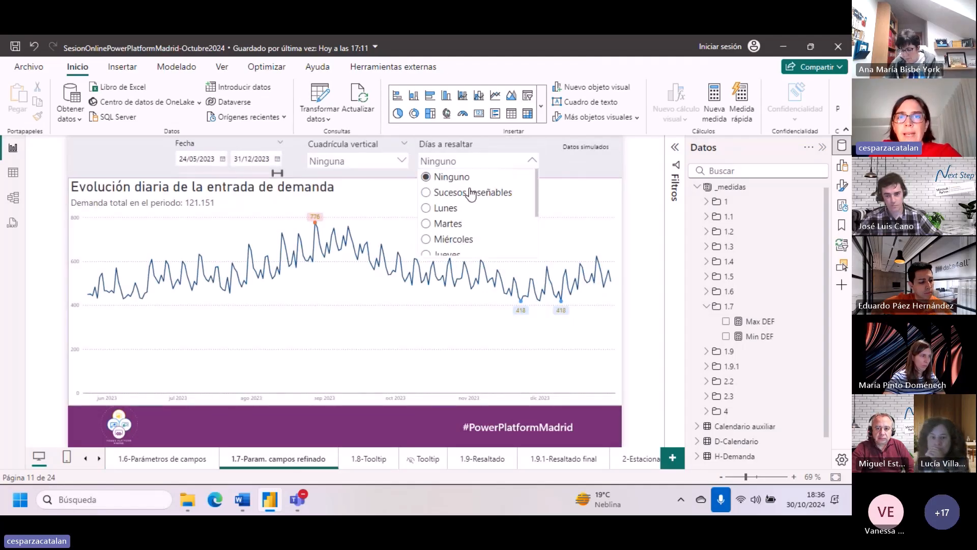
pyautogui.click(446, 207)
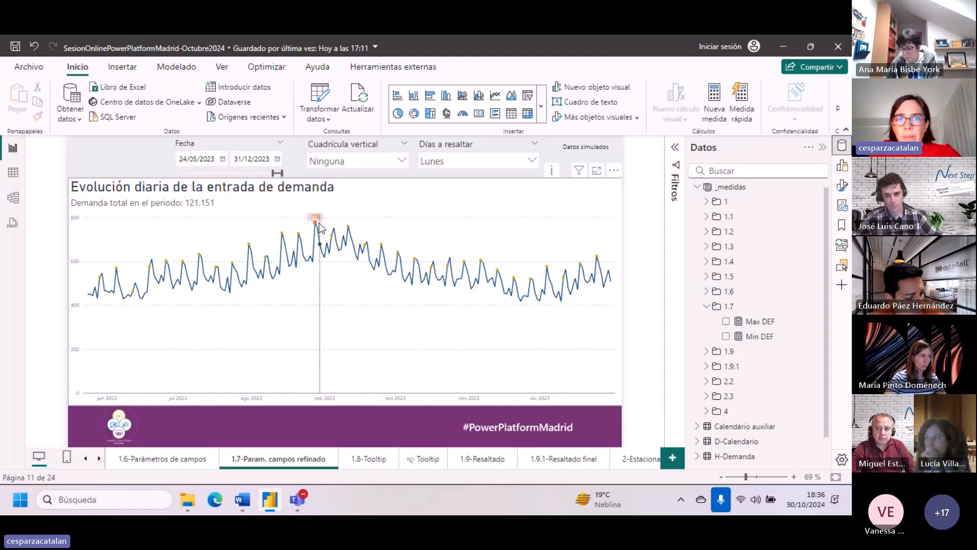
pyautogui.moveTo(317, 226)
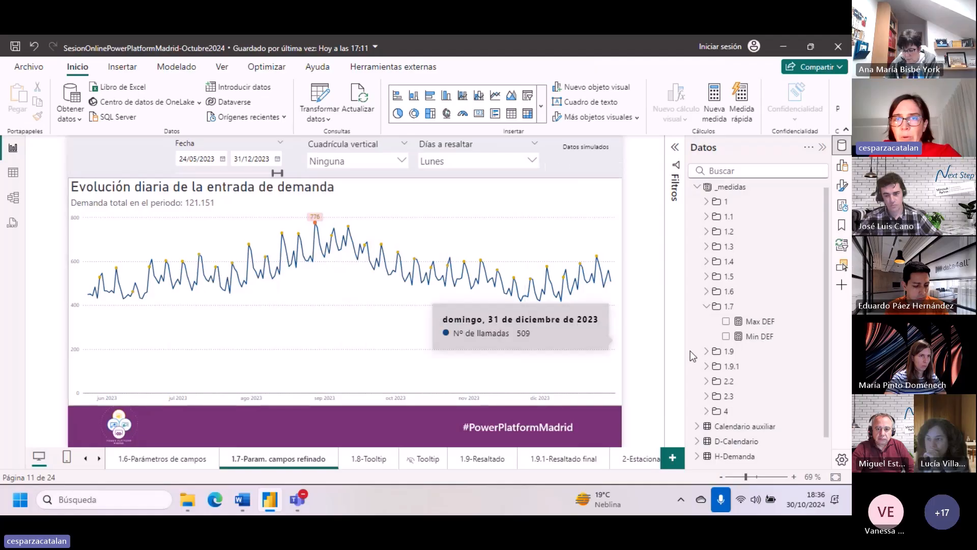
# Step: Try Martes as the highlighted days to compare the max/min indicators, and return to Lunes
pyautogui.click(486, 161)
pyautogui.click(448, 221)
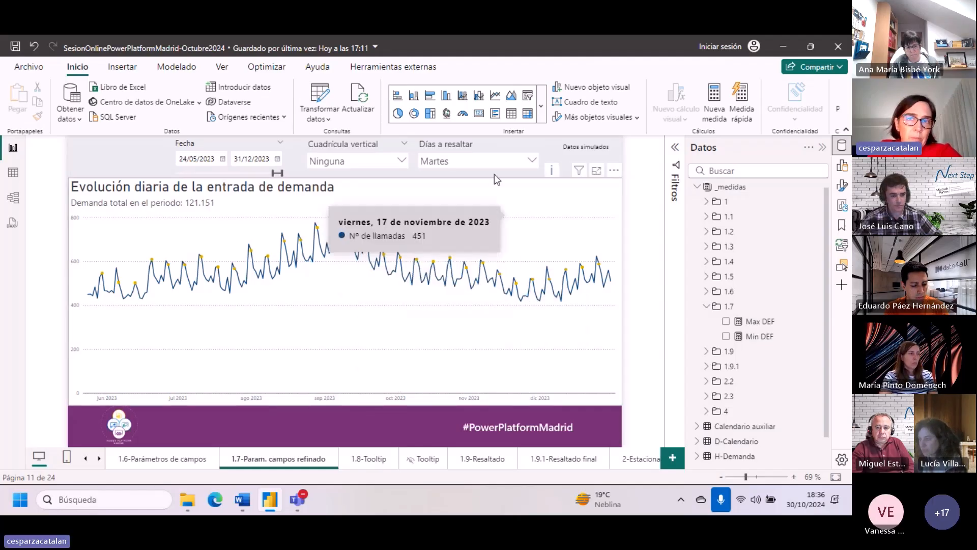
pyautogui.click(488, 163)
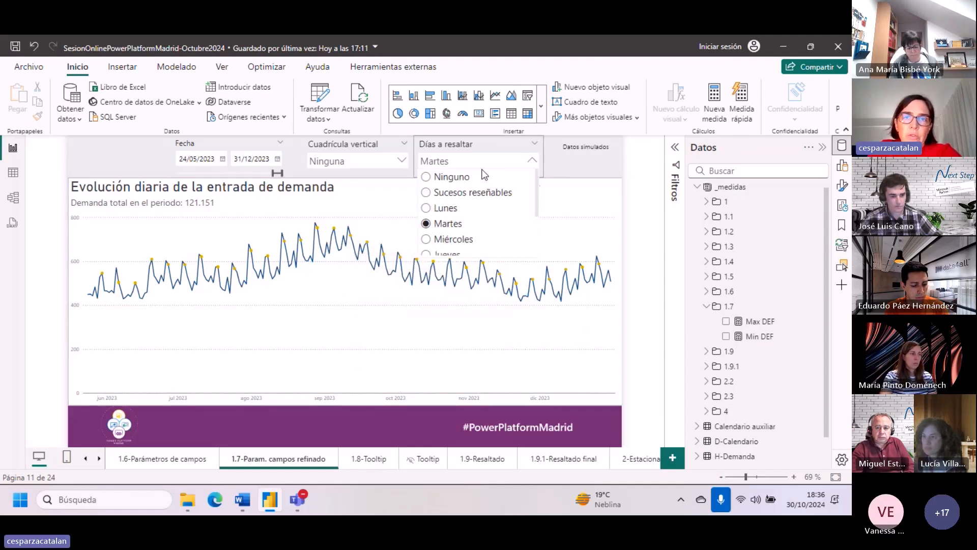
pyautogui.click(447, 208)
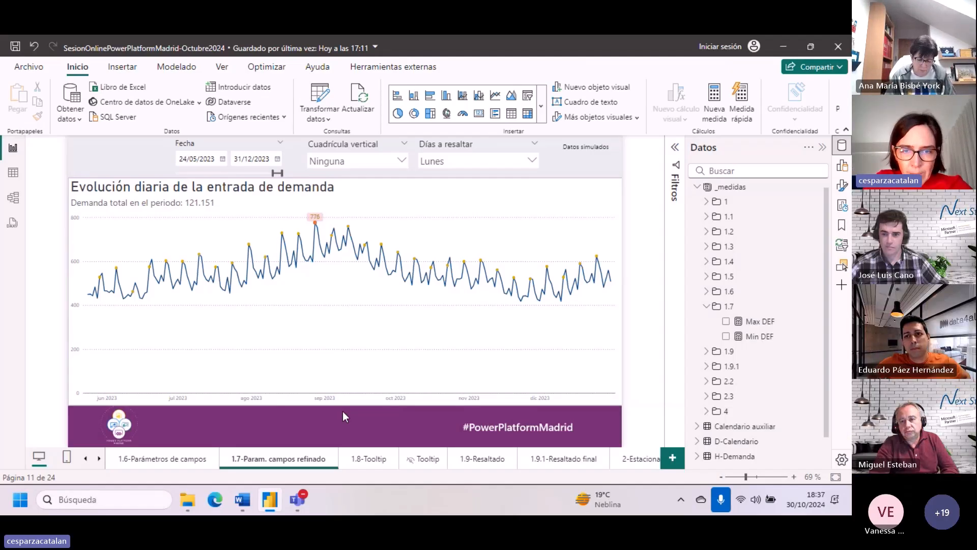
# Step: Open page 1.8-Tooltip, set the start date of the Fecha slicer to 13/12/2022, and examine the chart's custom tooltip
pyautogui.click(362, 460)
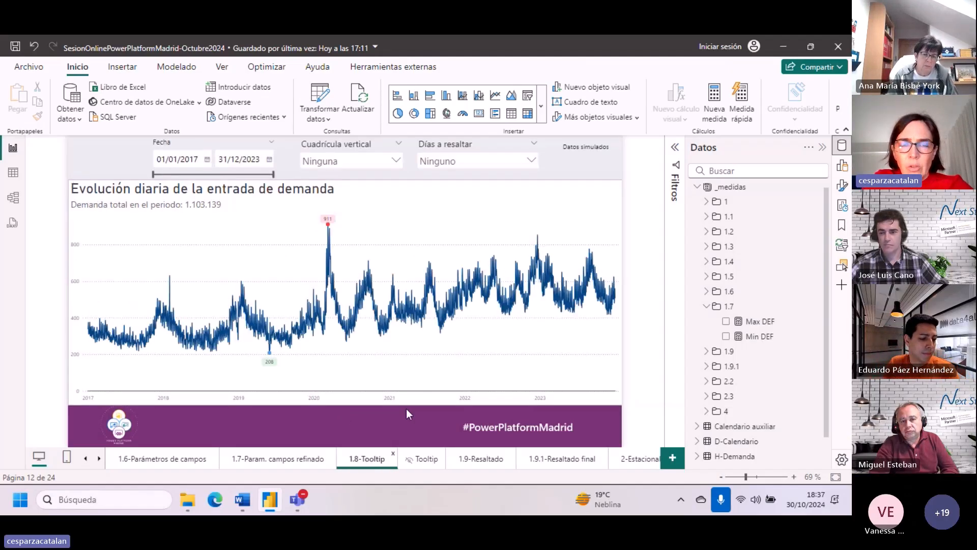
pyautogui.moveTo(153, 174); pyautogui.dragTo(256, 174)
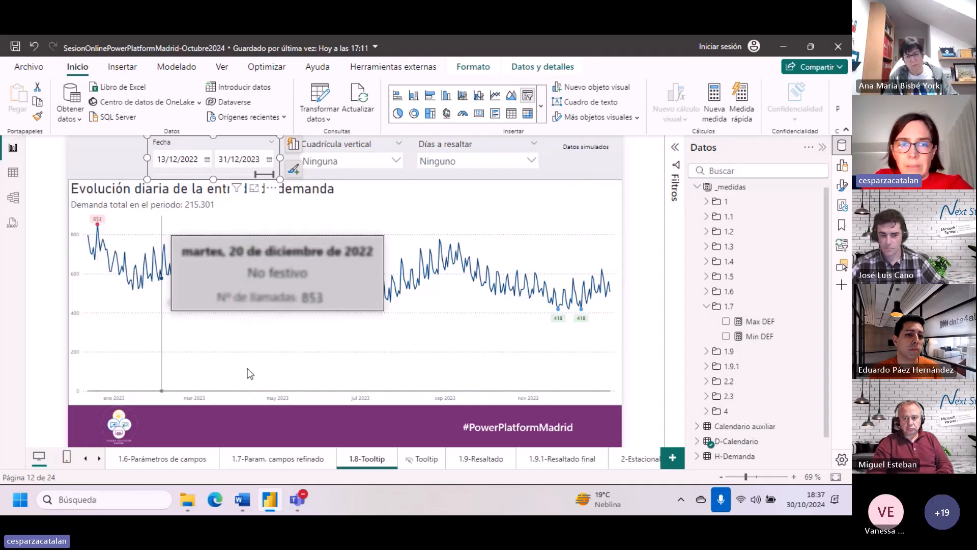
pyautogui.click(363, 427)
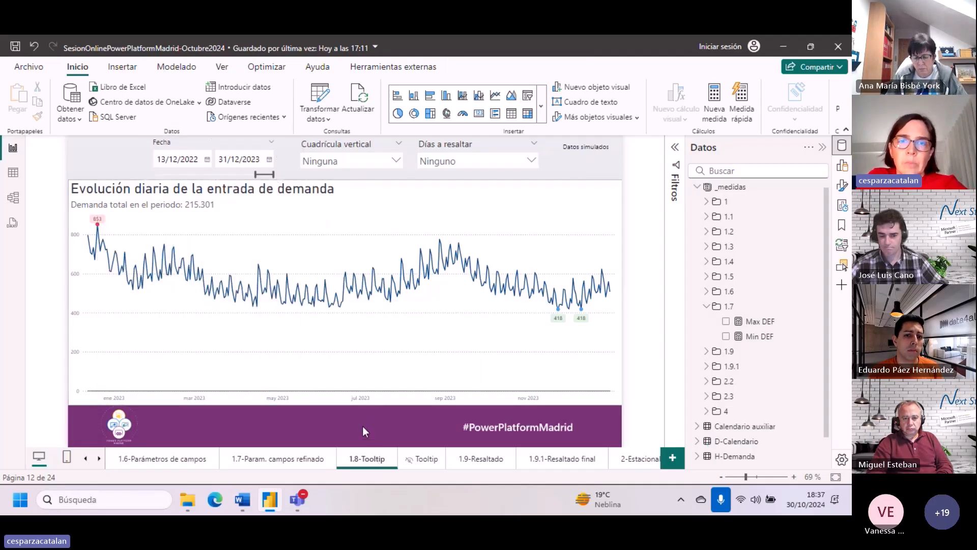
# Step: Open page 1.9-Resaltado, narrow the Fecha slicer to 08/04/2020–07/02/2021, and temporarily mark the first stretch of the line with a rectangle
pyautogui.click(491, 460)
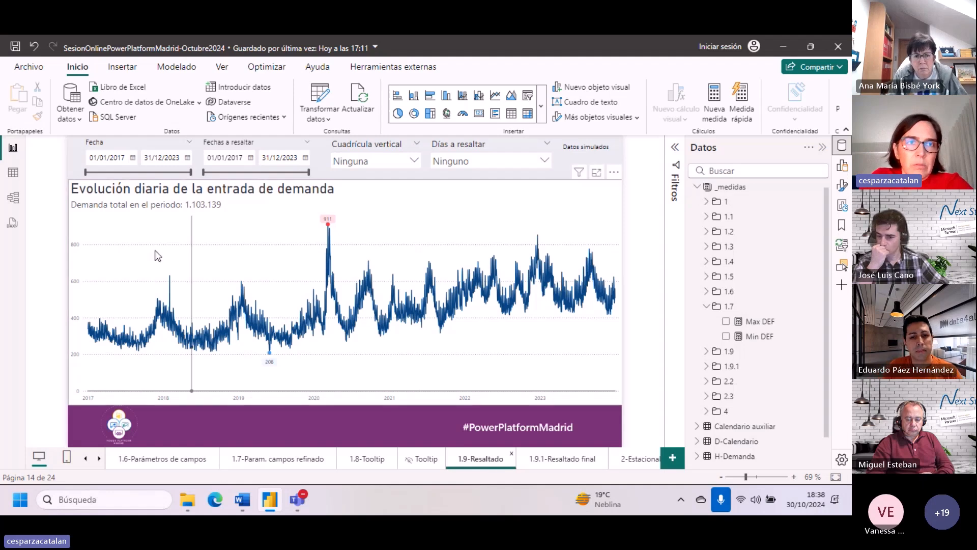
pyautogui.moveTo(86, 172); pyautogui.dragTo(148, 178)
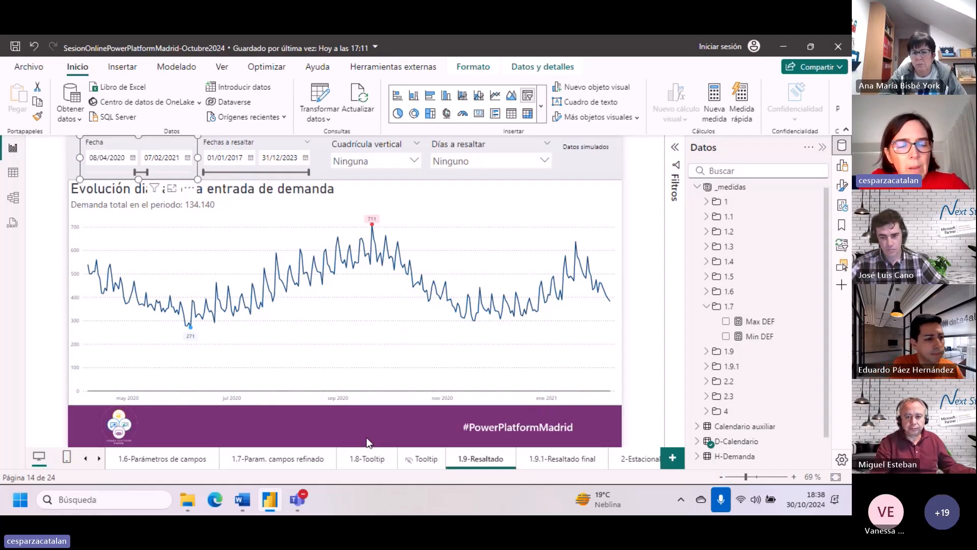
pyautogui.moveTo(103, 251)
pyautogui.hotkey('ctrl', '2')
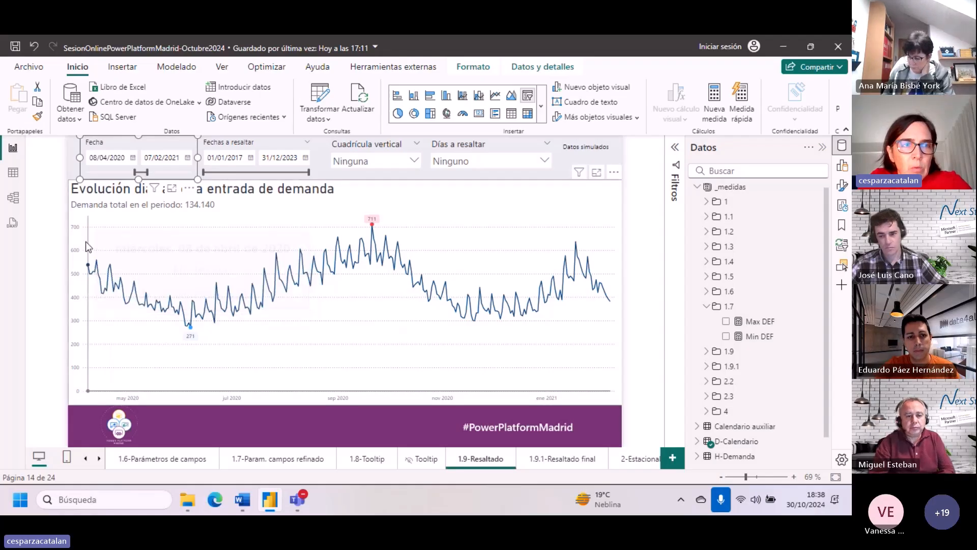
pyautogui.moveTo(77, 240); pyautogui.dragTo(191, 337)
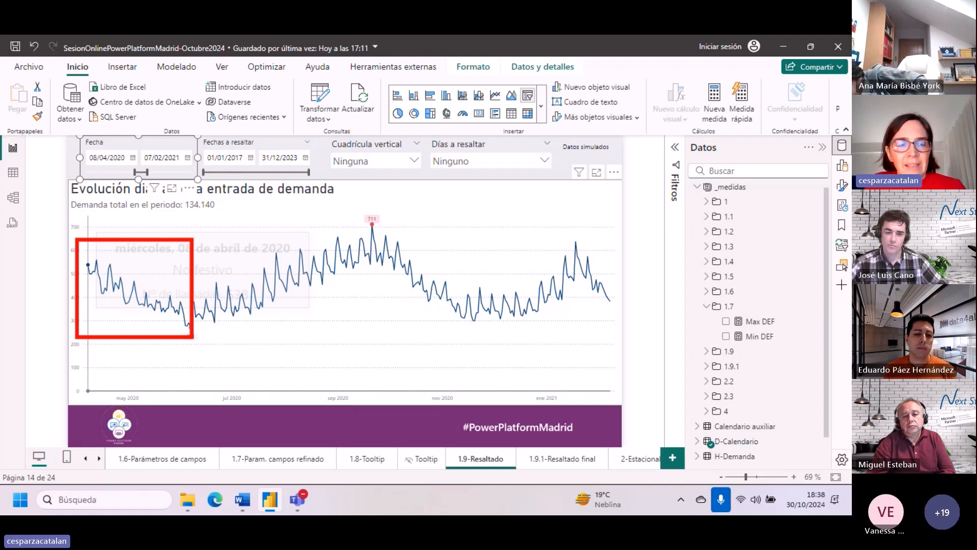
pyautogui.press('Escape')
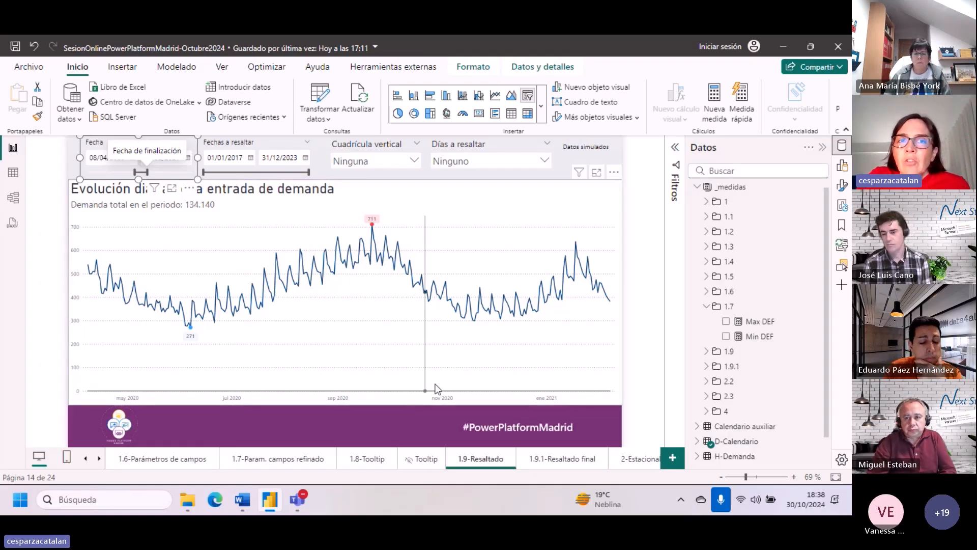
# Step: Reset the Fecha slicer to its full range, and set the Fechas a resaltar slicer to 22/08/2020–24/05/2021
pyautogui.click(469, 176)
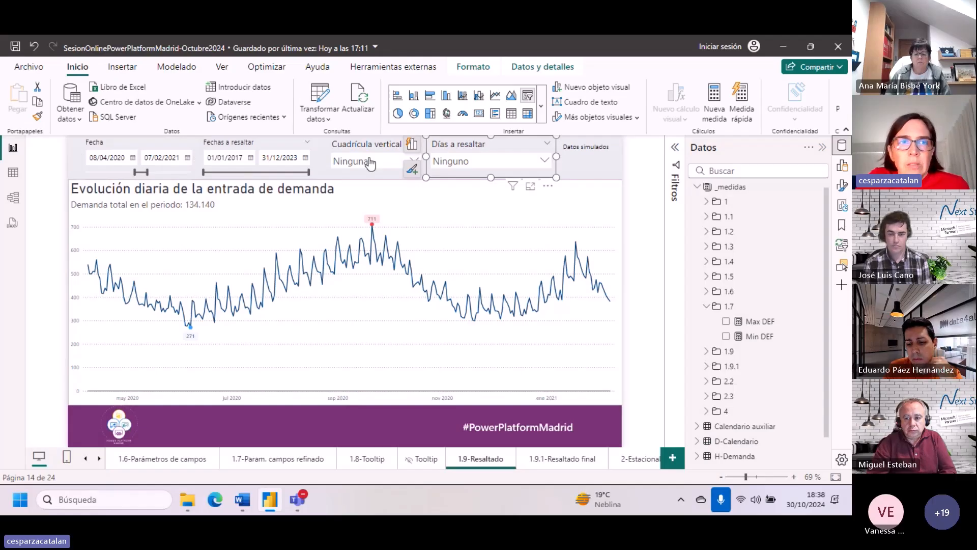
pyautogui.click(178, 144)
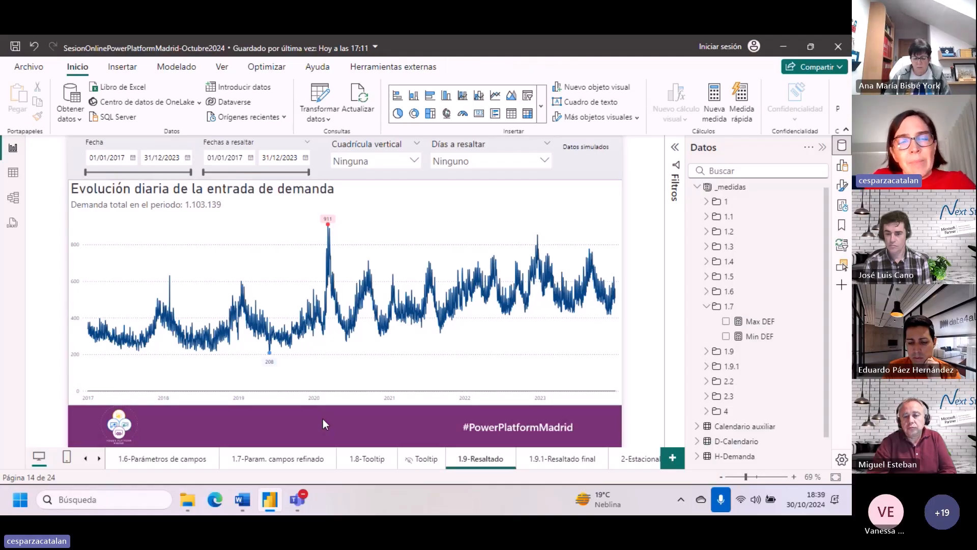
pyautogui.moveTo(204, 171); pyautogui.dragTo(269, 174)
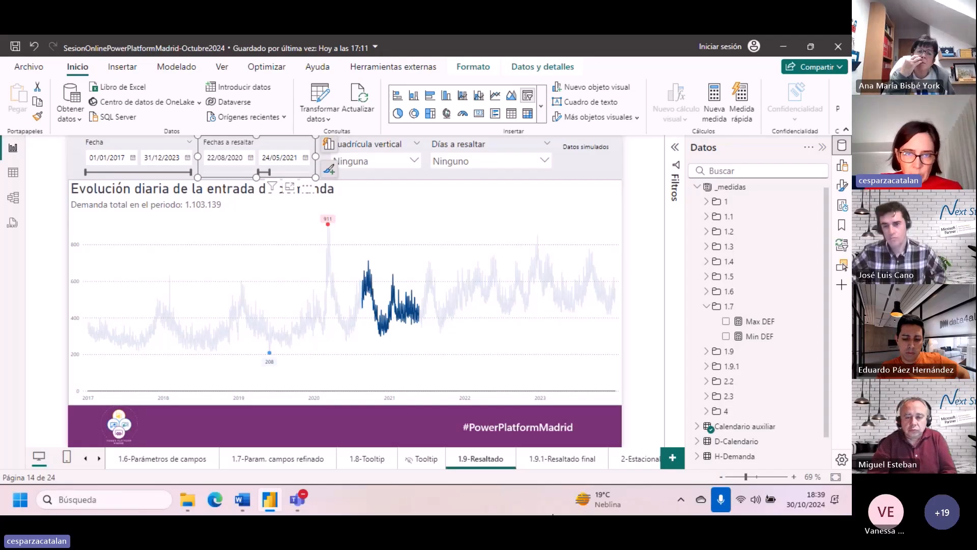
pyautogui.moveTo(342, 264)
pyautogui.mouseDown()
pyautogui.moveTo(396, 327)
pyautogui.moveTo(376, 335)
pyautogui.mouseUp()
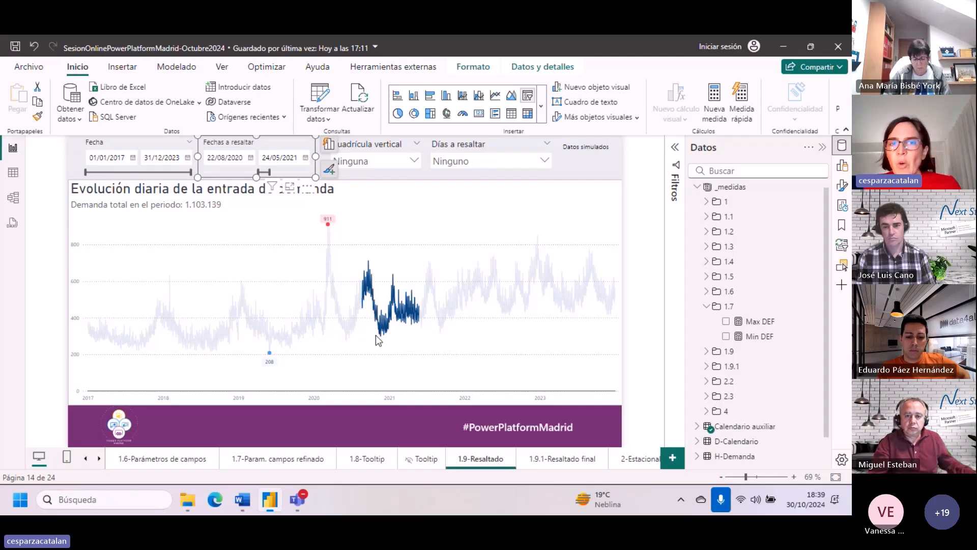
pyautogui.moveTo(375, 335)
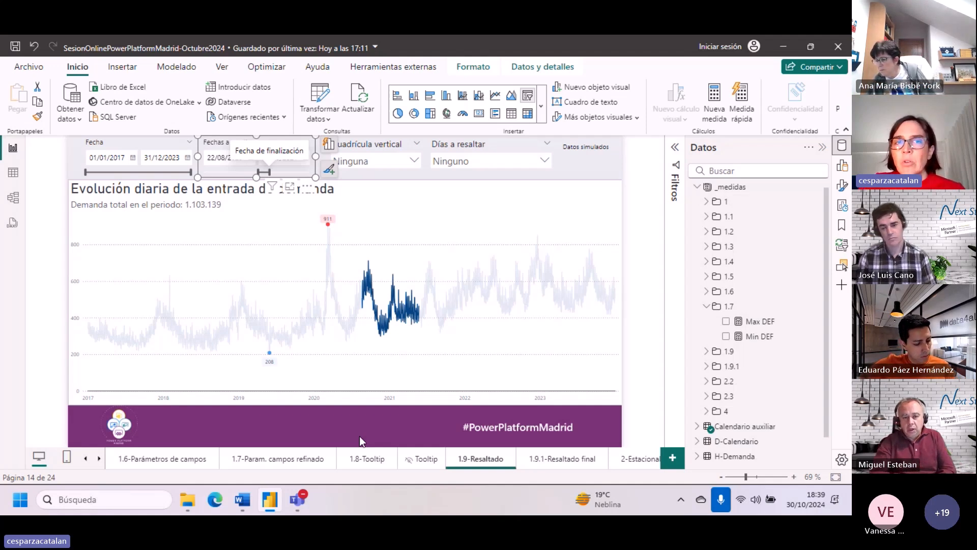
# Step: Check the chart and the Fechas a resaltar slicer, and examine the Calendario auxiliar table in the model view with all tables fitted
pyautogui.click(524, 184)
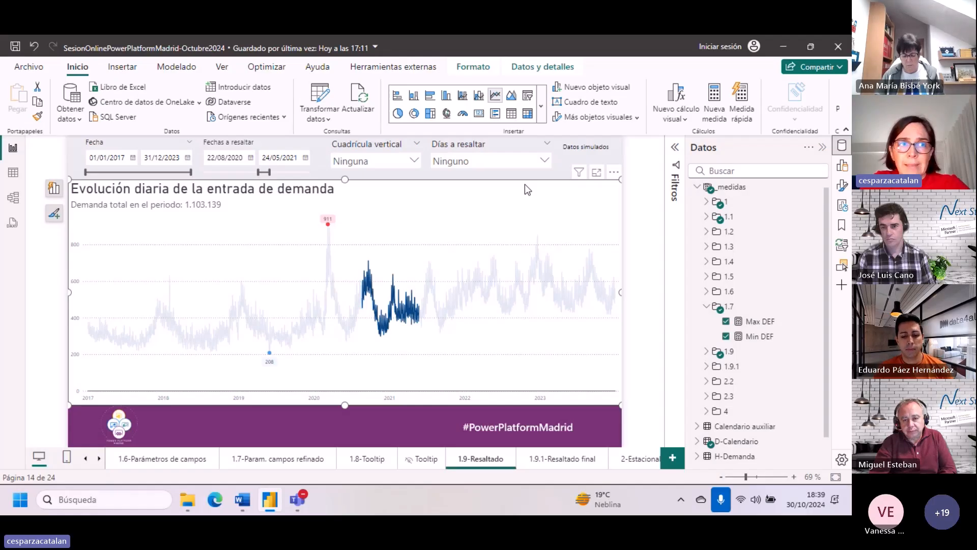
pyautogui.click(263, 149)
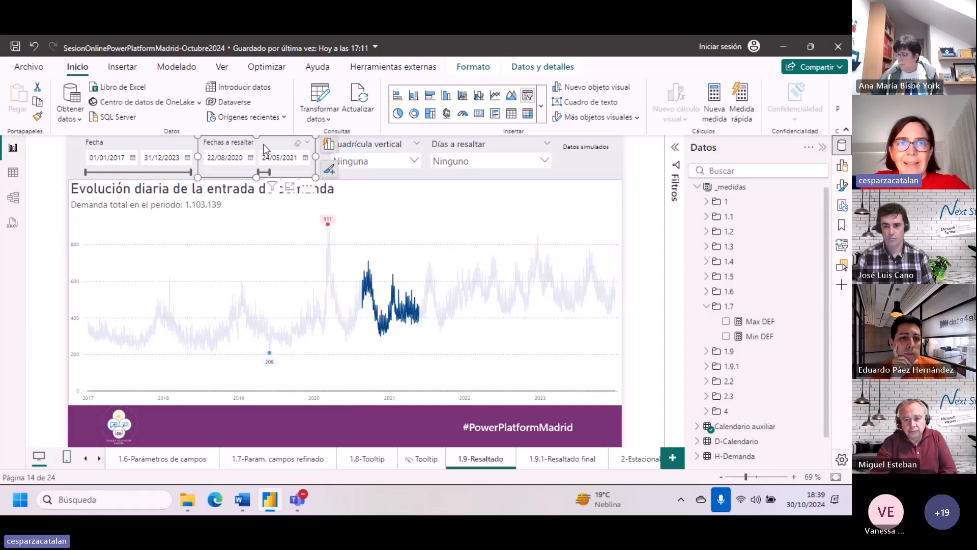
pyautogui.click(13, 198)
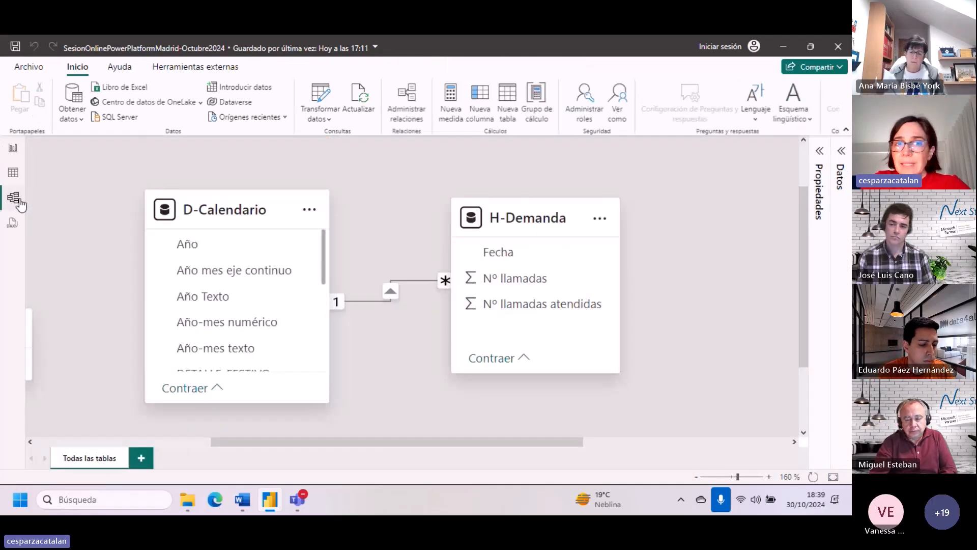
pyautogui.scroll(-2, 314, 308)
pyautogui.scroll(3, 448, 435)
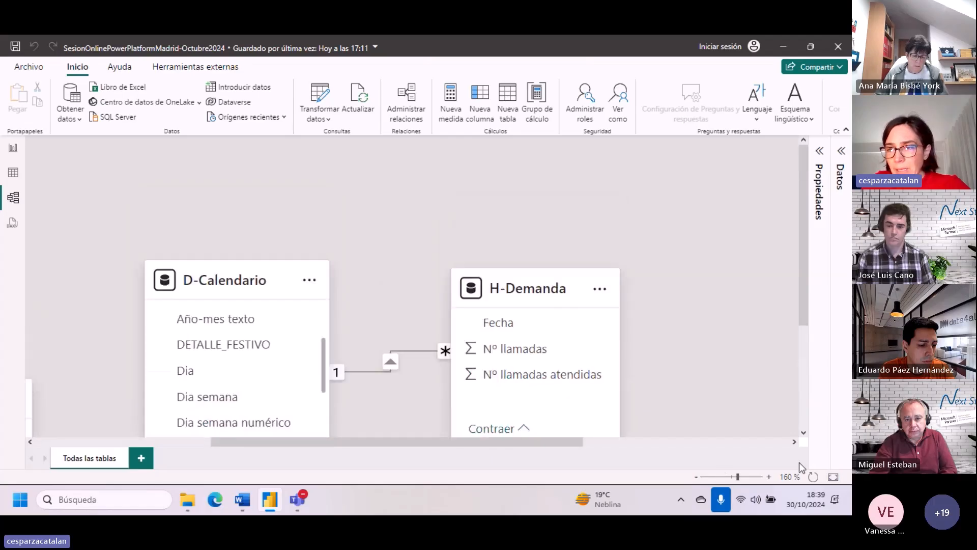
pyautogui.click(832, 477)
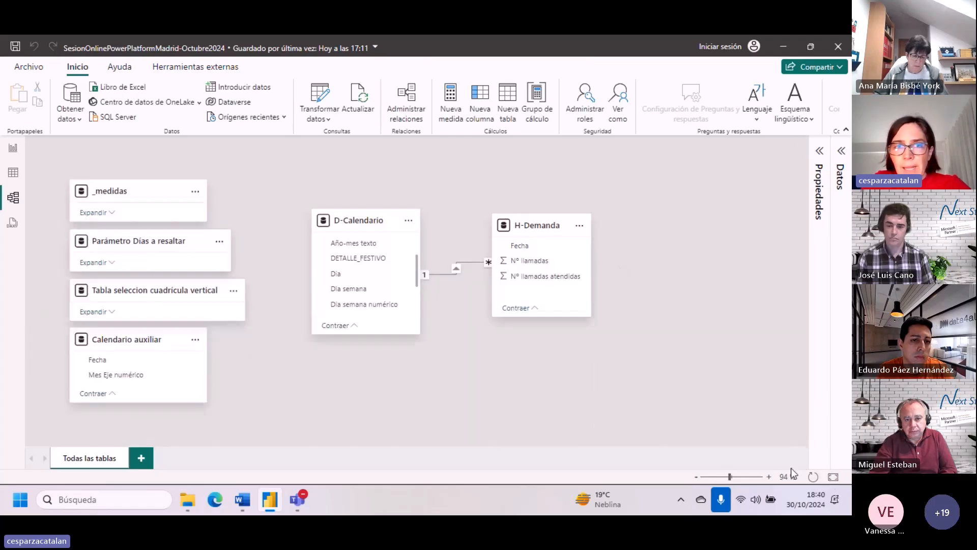
pyautogui.click(135, 335)
pyautogui.click(239, 379)
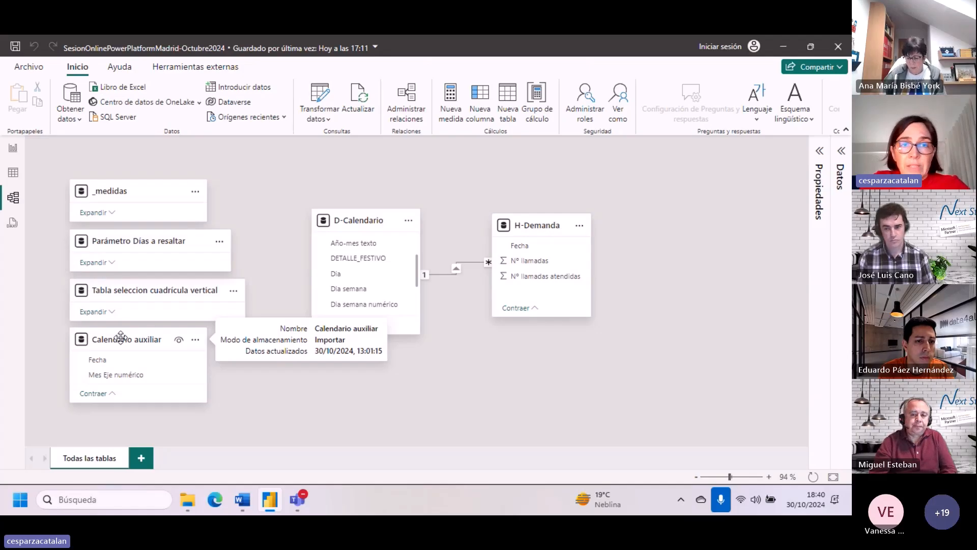
# Step: Return to the report view and set the start date of the Fechas a resaltar slicer to 08/02/2020
pyautogui.click(14, 149)
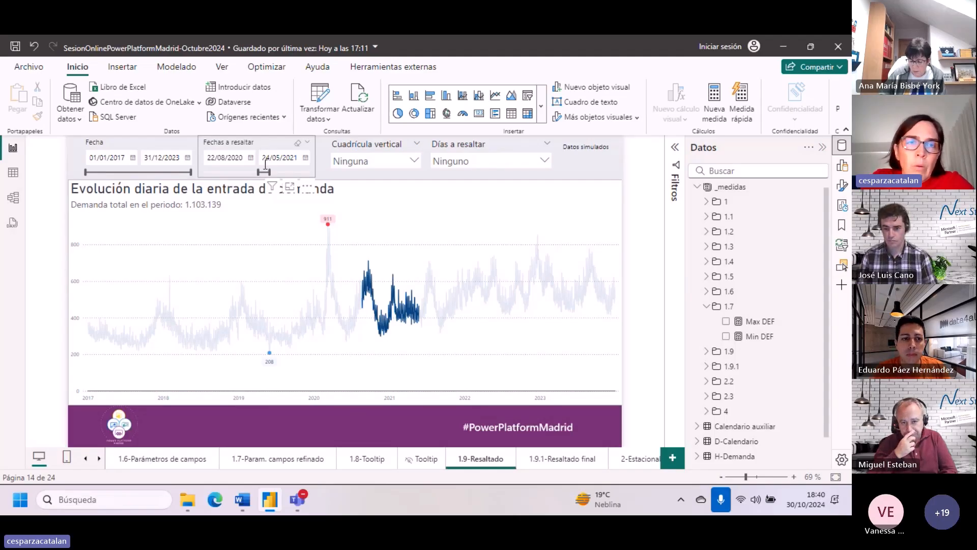
pyautogui.moveTo(257, 172)
pyautogui.mouseDown()
pyautogui.moveTo(237, 177)
pyautogui.moveTo(248, 171)
pyautogui.mouseUp()
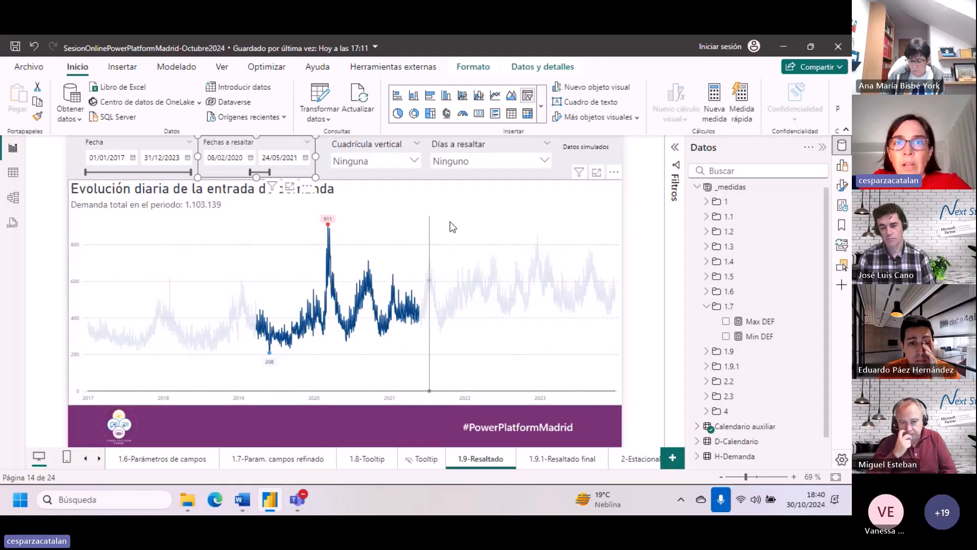
# Step: Select the line chart, review the complete DAX formula of the Nº llamadas resaltado measure in folder 1.9, and collapse the formula bar
pyautogui.click(435, 190)
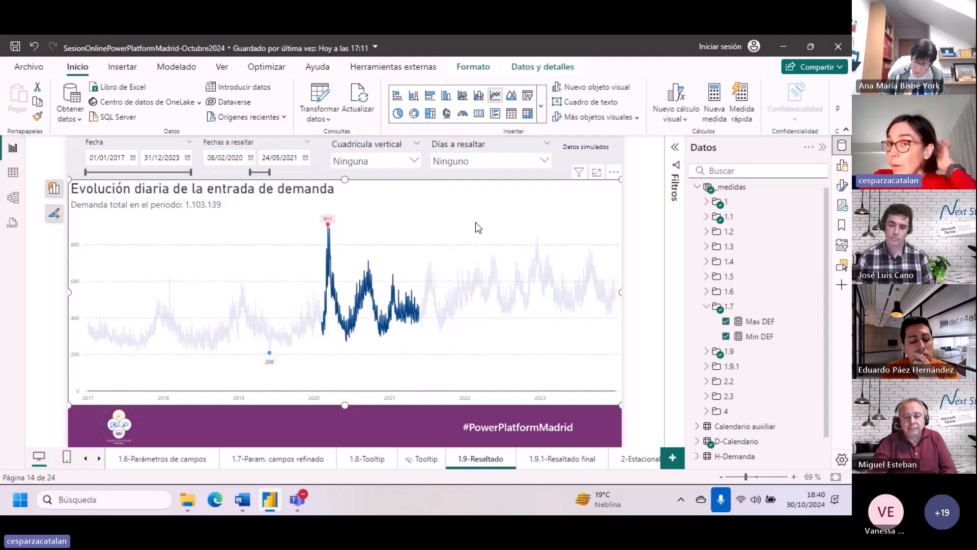
pyautogui.click(706, 351)
pyautogui.scroll(-1, 716, 307)
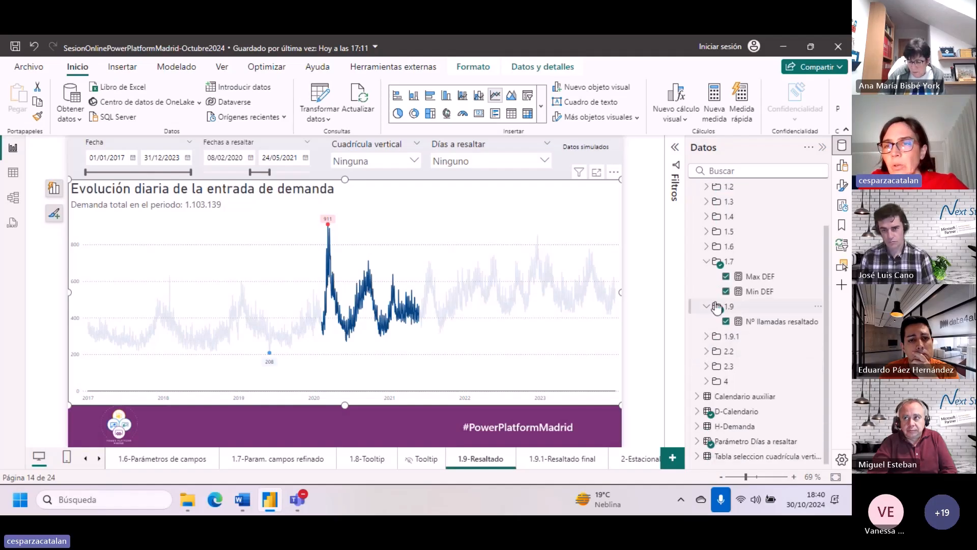
pyautogui.click(706, 261)
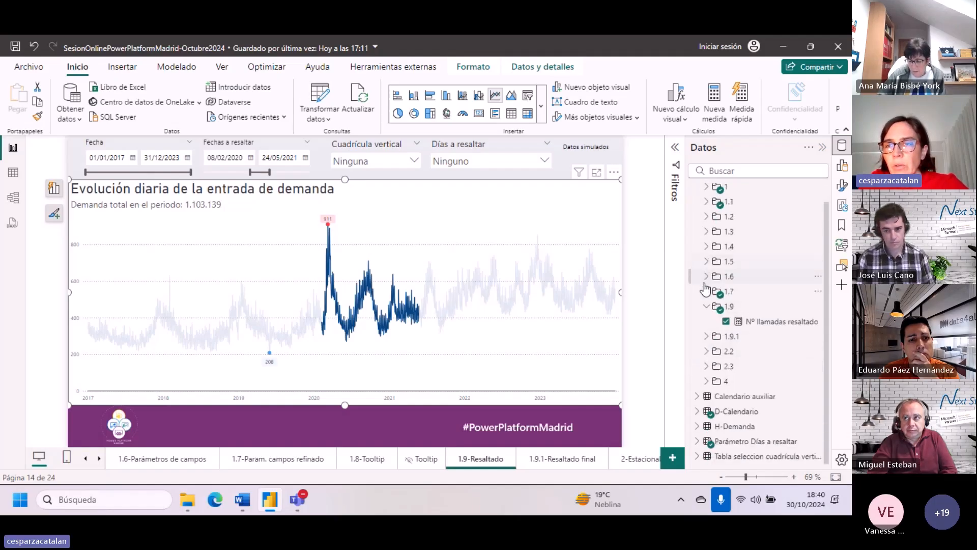
pyautogui.click(750, 320)
pyautogui.click(675, 150)
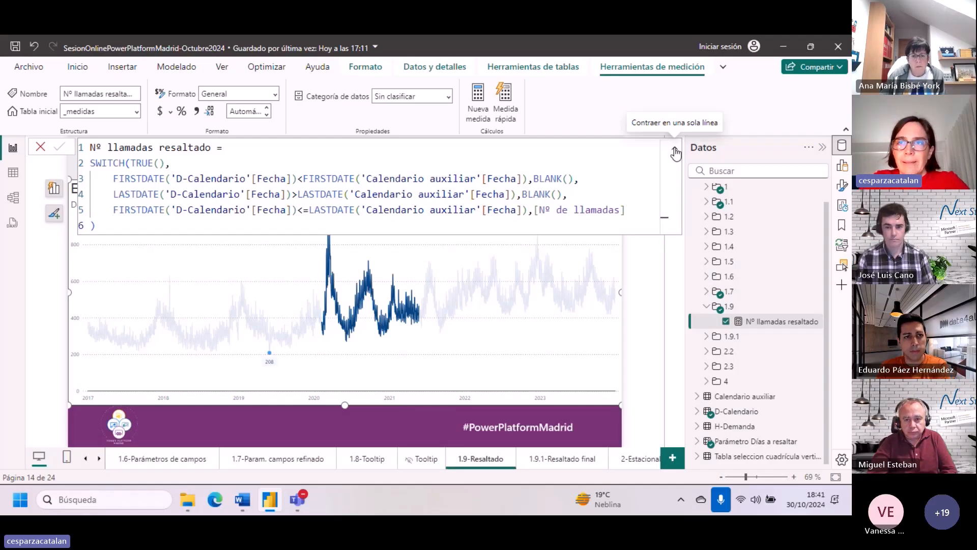
pyautogui.click(675, 151)
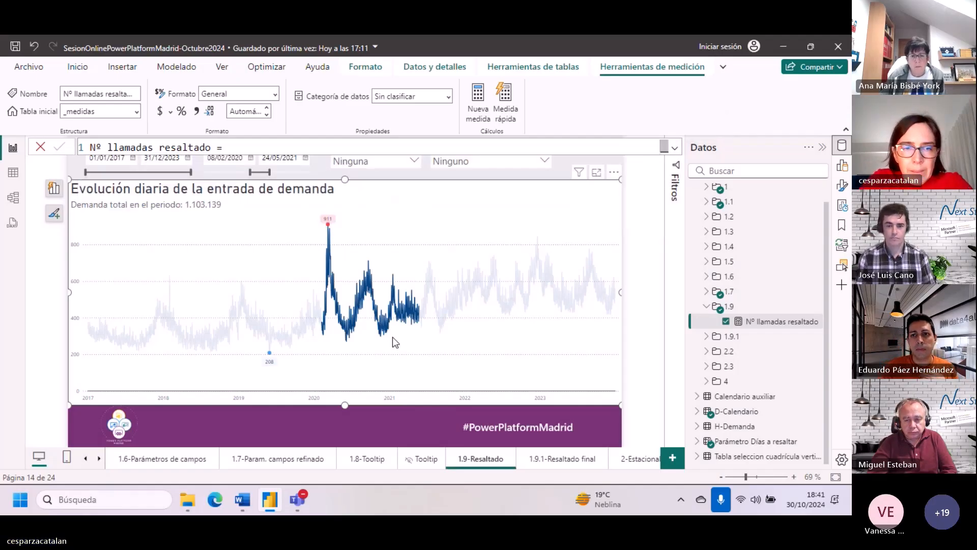
# Step: Go to page 1.8-Tooltip, select its line chart, and clear the Fecha slicer to show the full date range
pyautogui.click(424, 460)
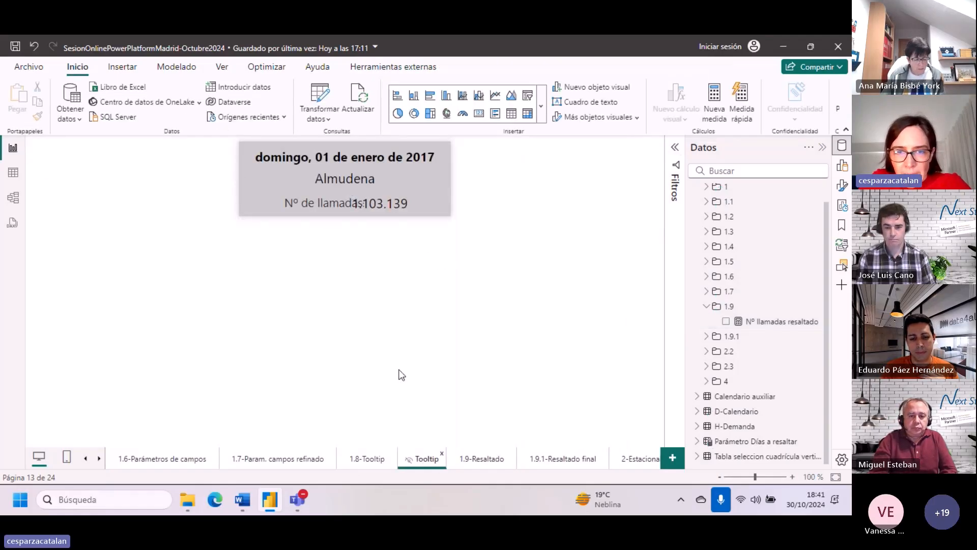
pyautogui.click(367, 459)
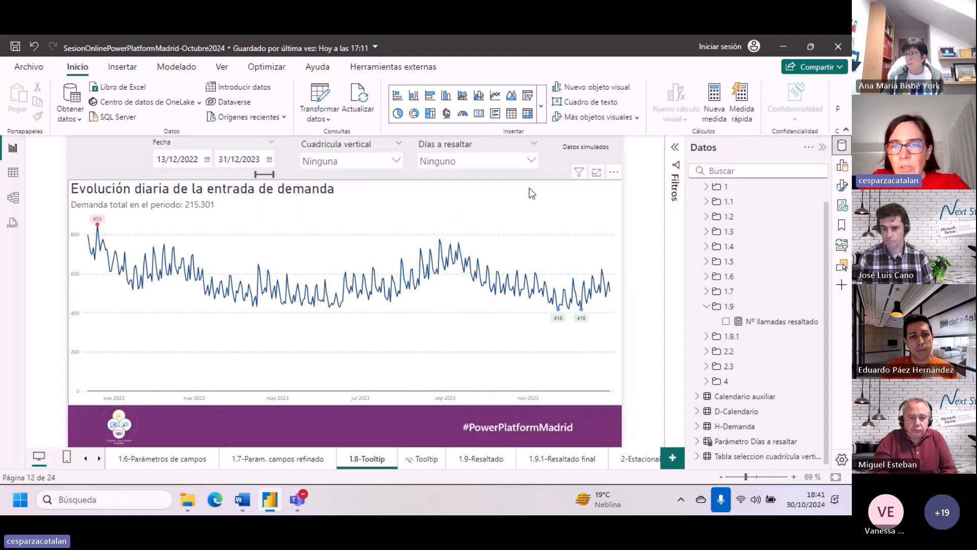
pyautogui.click(529, 192)
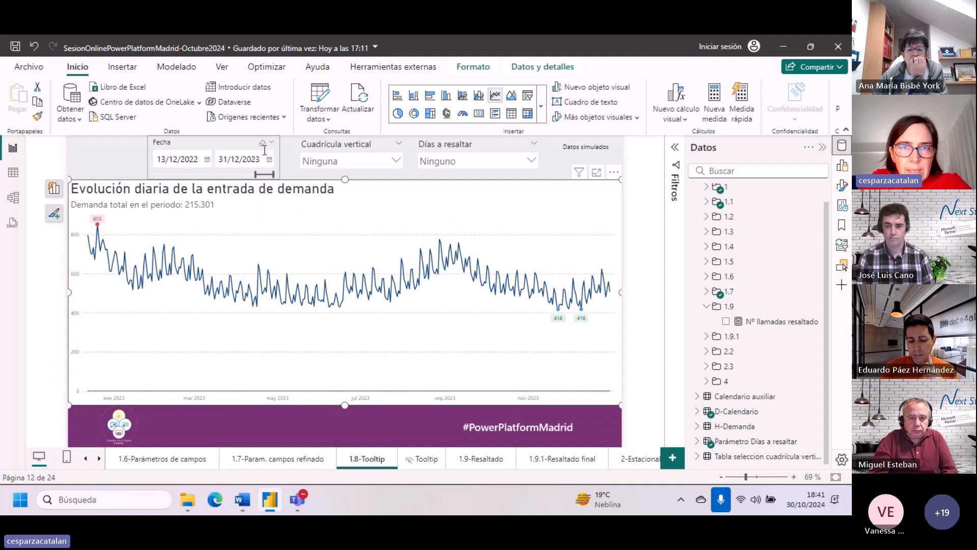
pyautogui.click(262, 145)
# Step: Add the Nº llamadas resaltado measure to the line chart on page 1.8-Tooltip, and return to page 1.9-Resaltado
pyautogui.moveTo(781, 321); pyautogui.dragTo(422, 228)
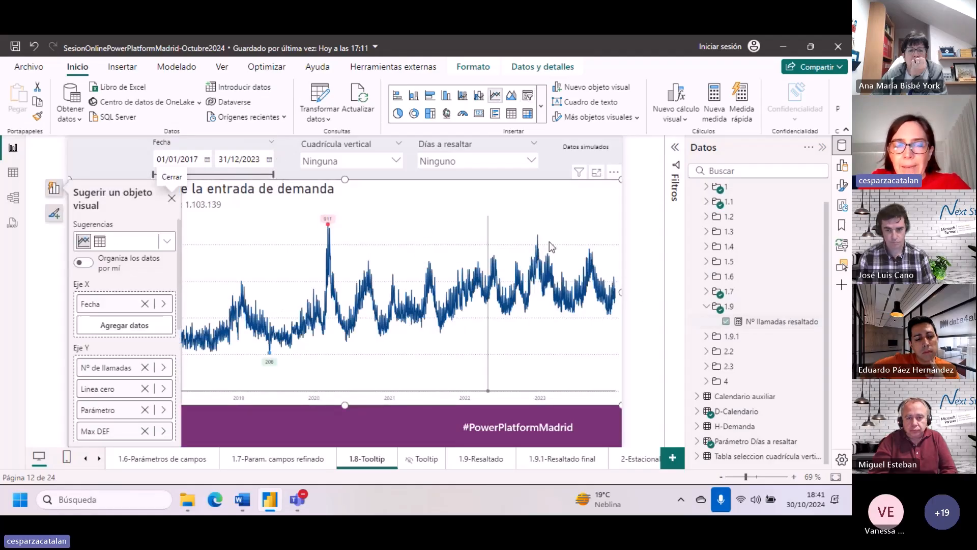
pyautogui.click(647, 232)
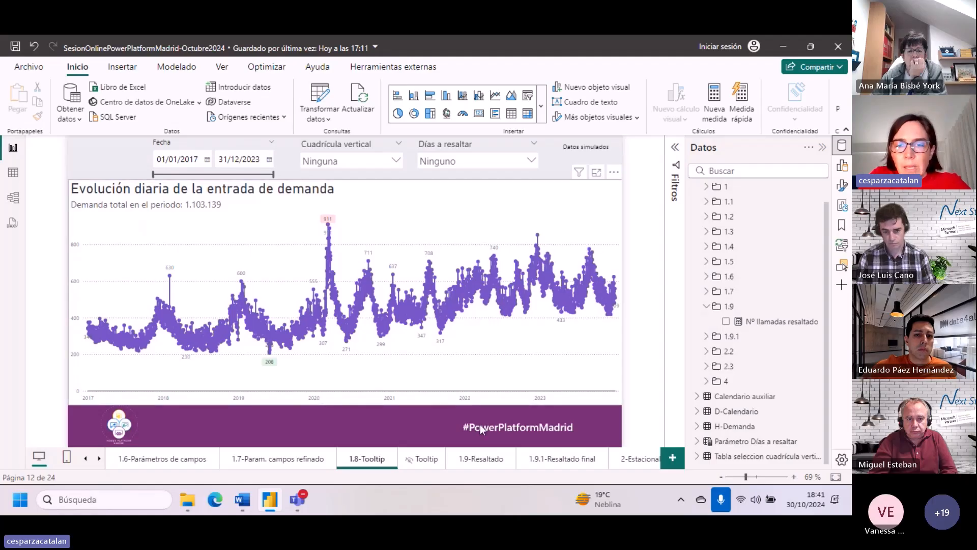
pyautogui.click(486, 461)
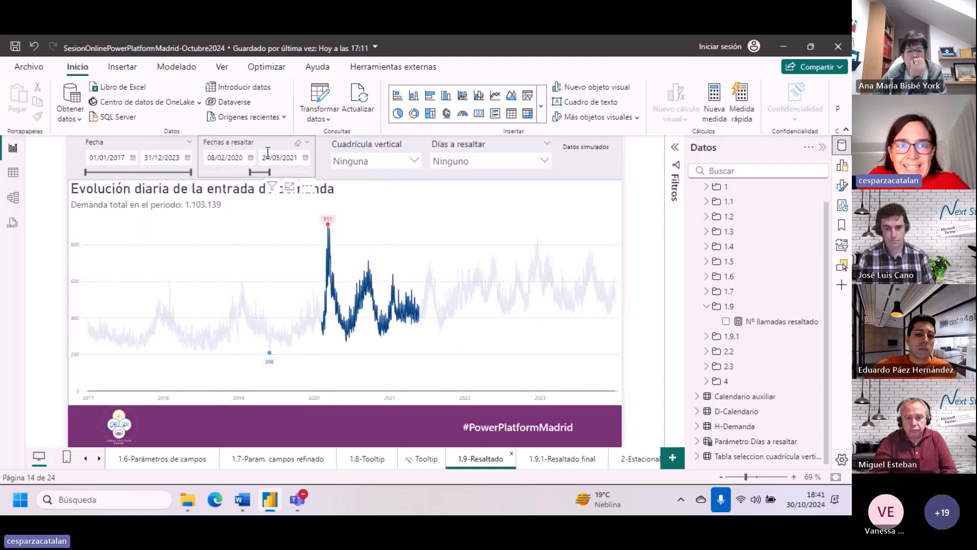